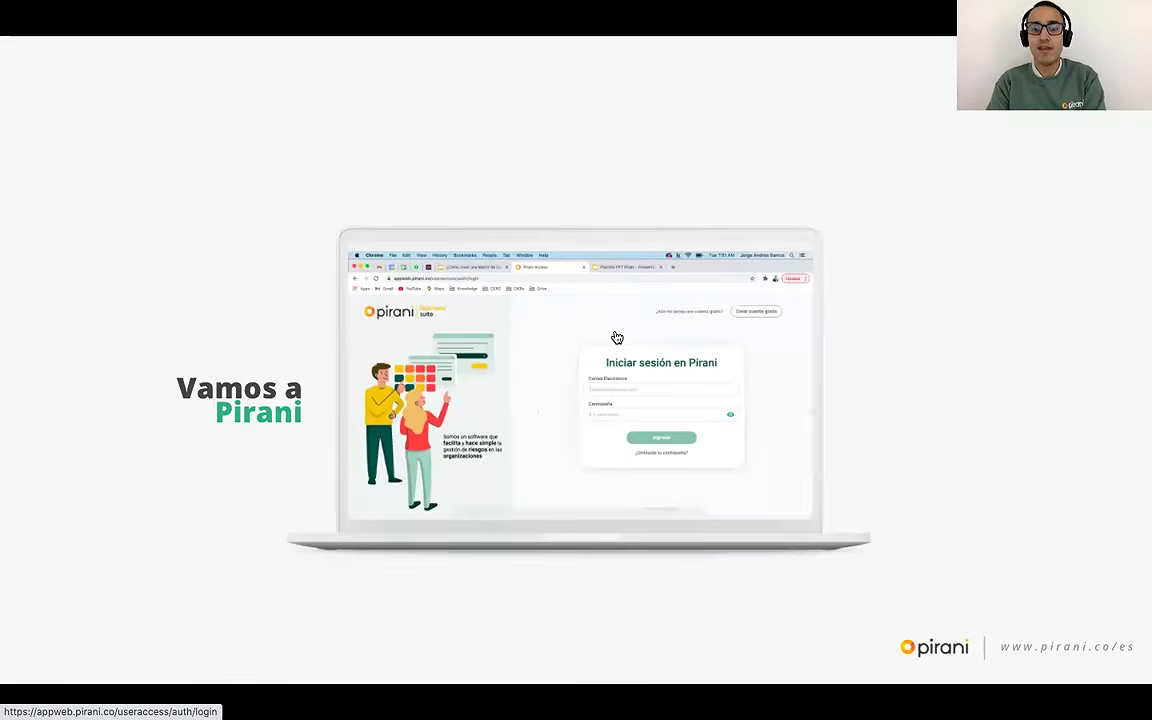
Step: Open the Pirani login page from the slide's link and highlight the appweb part of its address
left_click(548, 360)
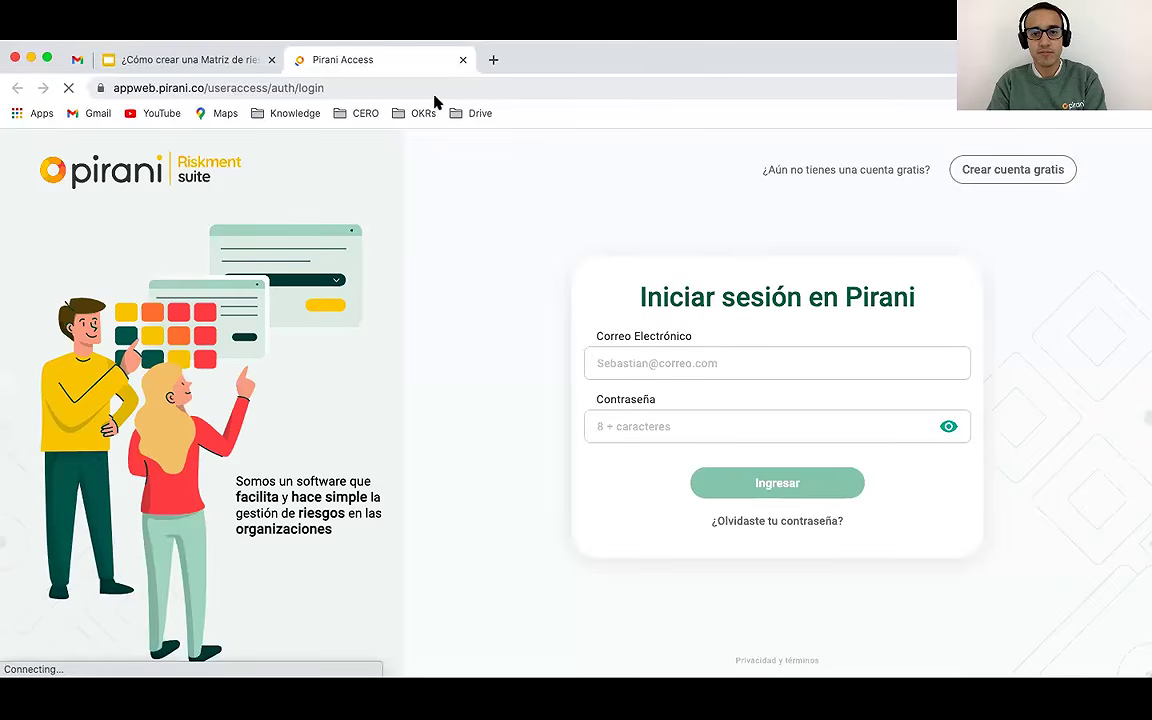
left_click(618, 364)
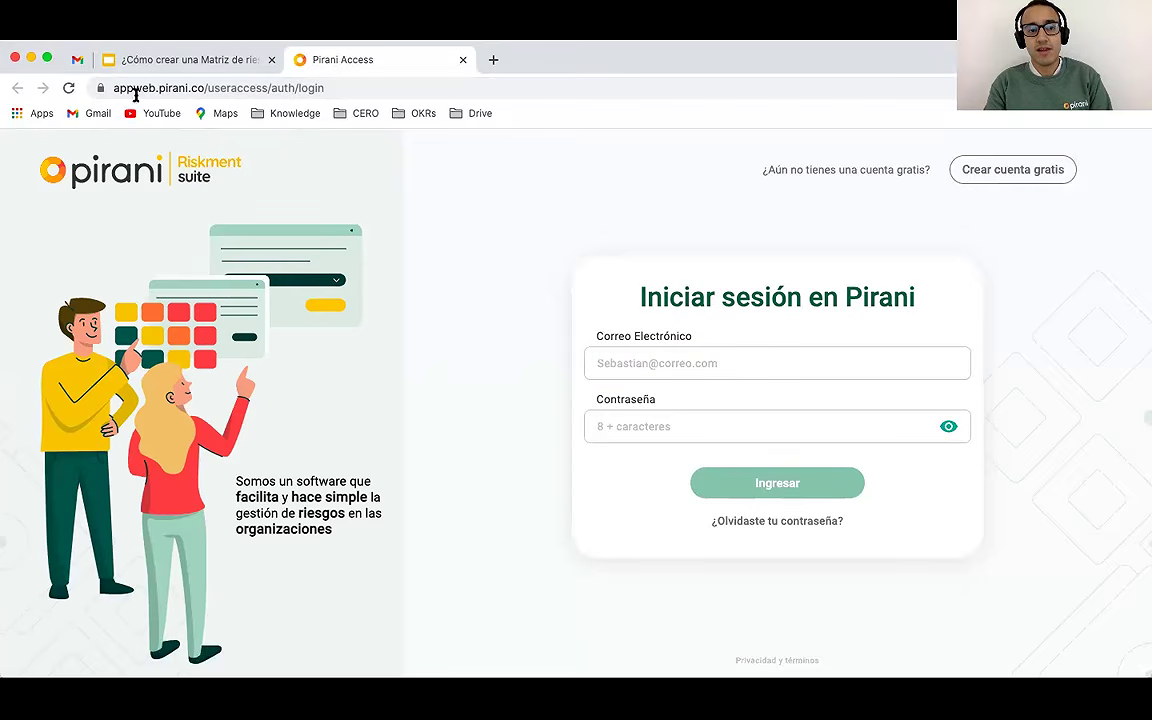
left_click(129, 88)
left_click_drag(115, 88, 195, 88)
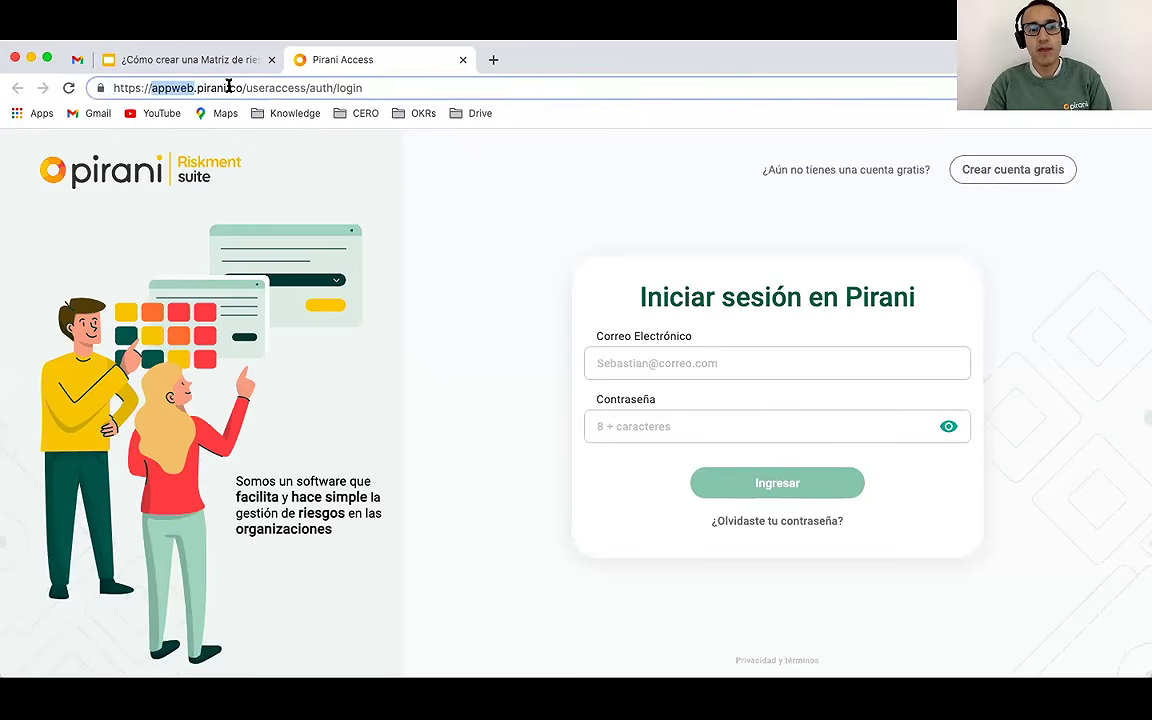
Step: Log in to Pirani with the account e-mail and password
left_click(640, 366)
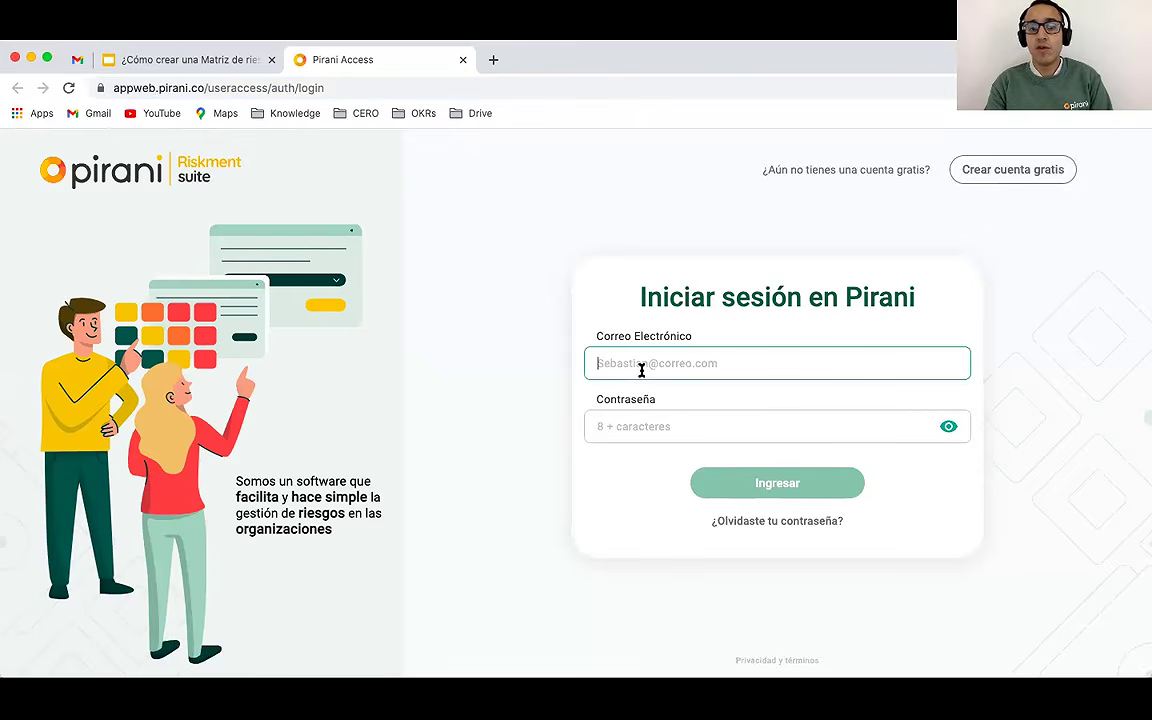
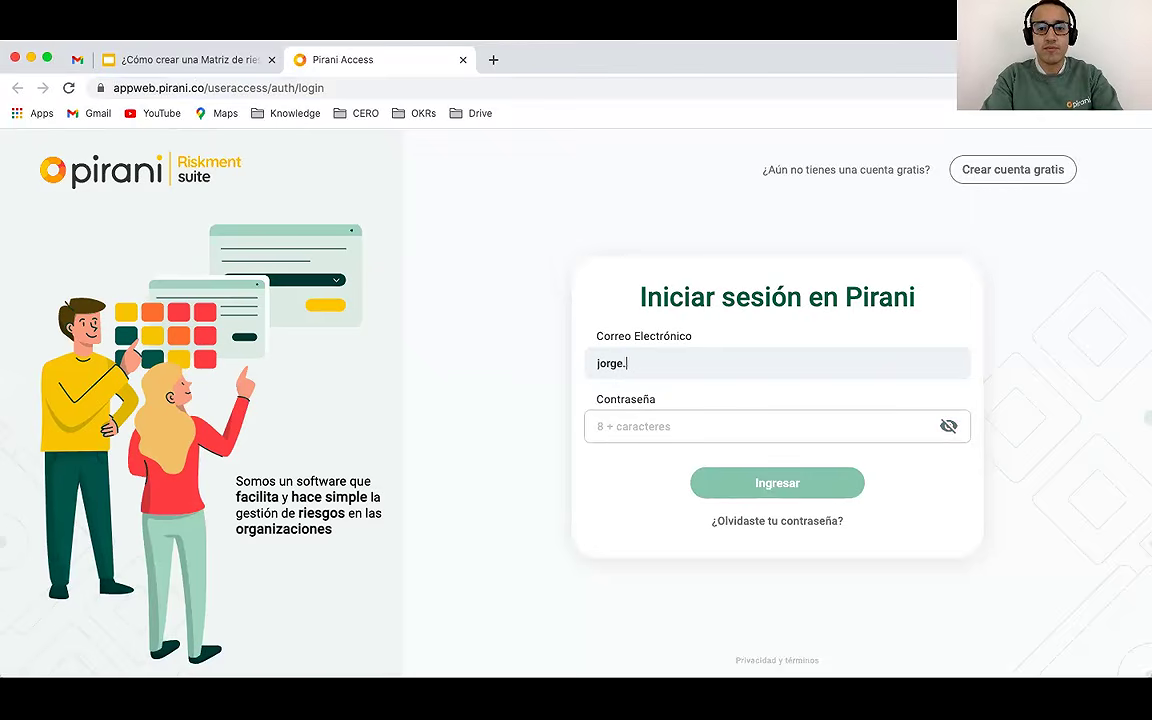
key("Tab")
type("•••••••")
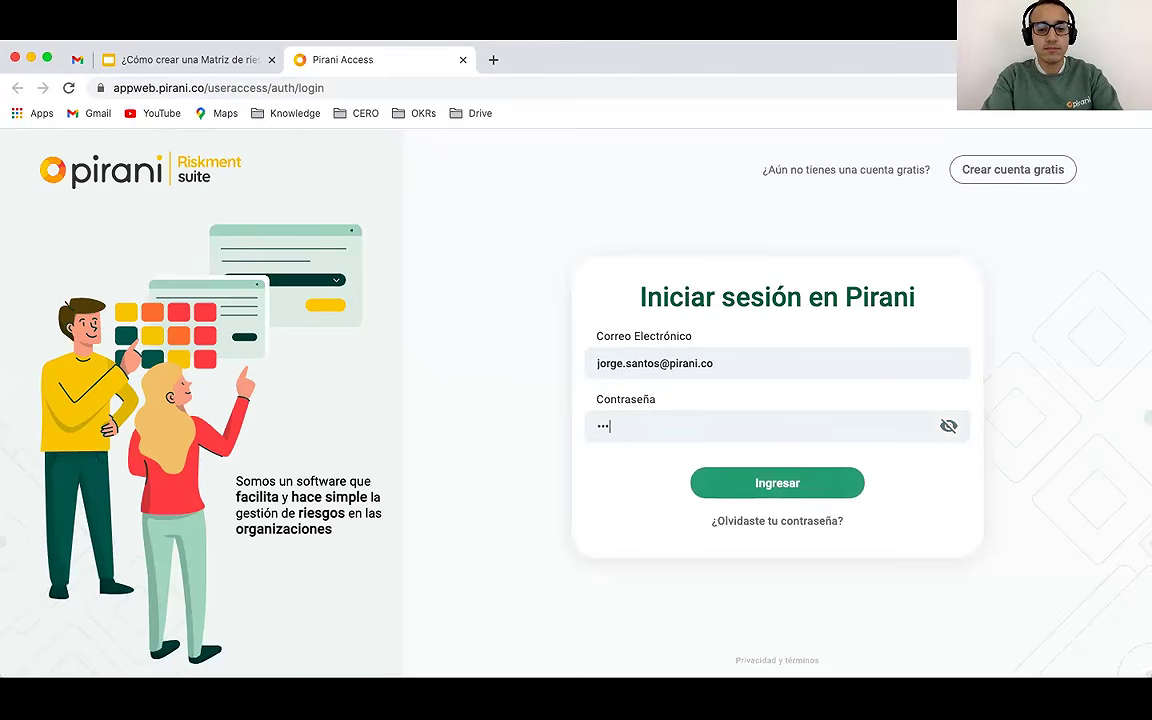
type("•••••")
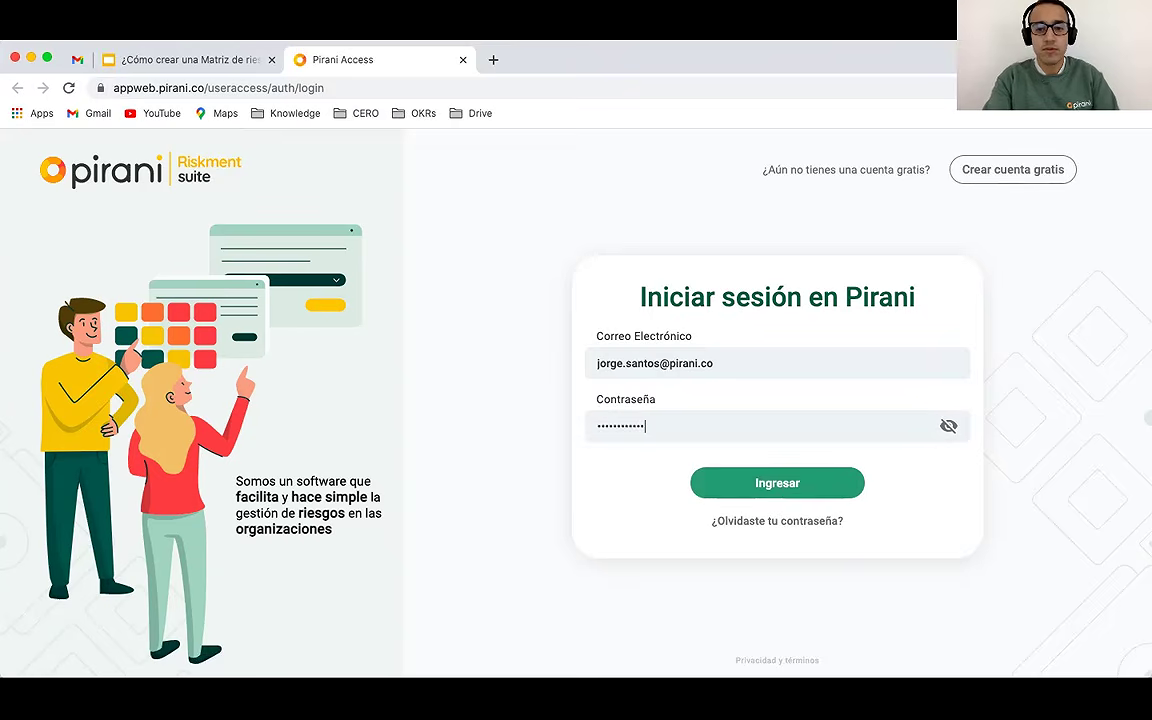
left_click(755, 494)
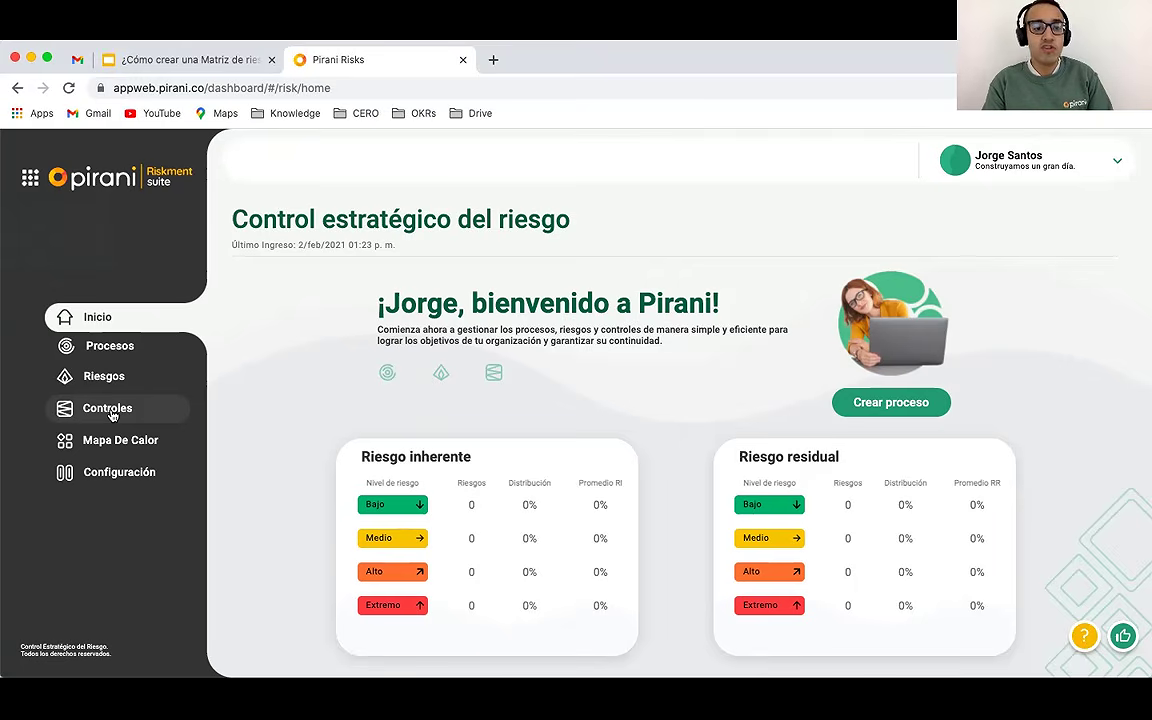
Step: Open the empty Riesgos panel from the sidebar
left_click(105, 375)
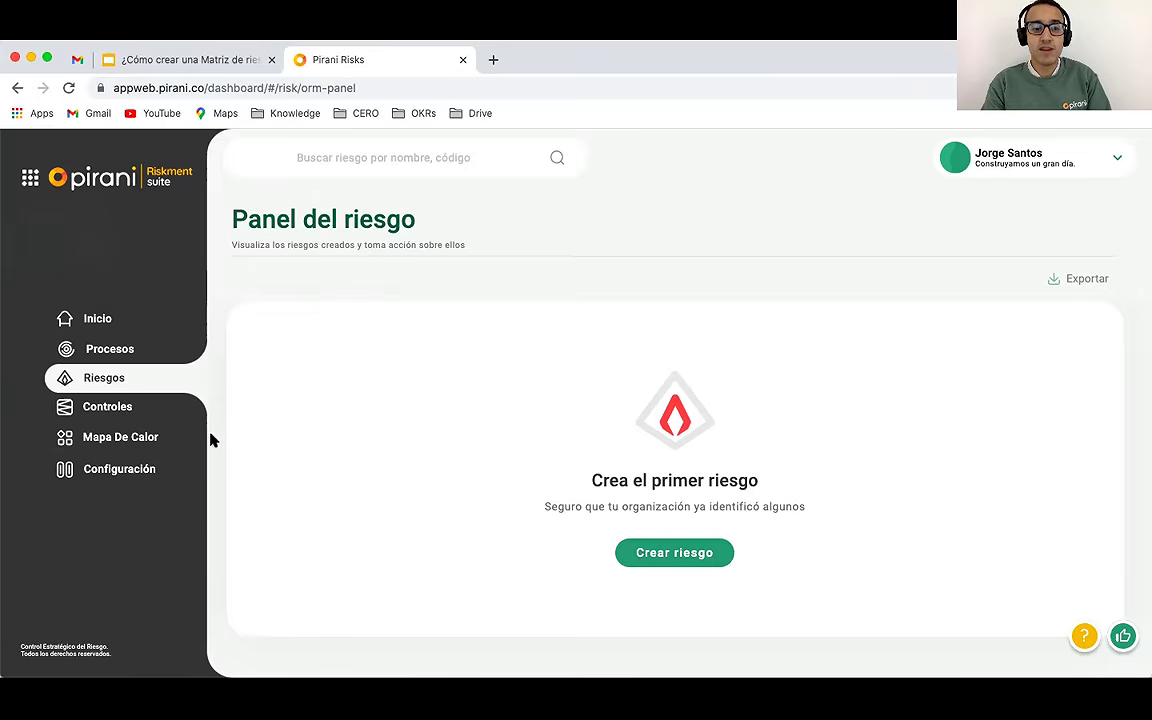
left_click(122, 440)
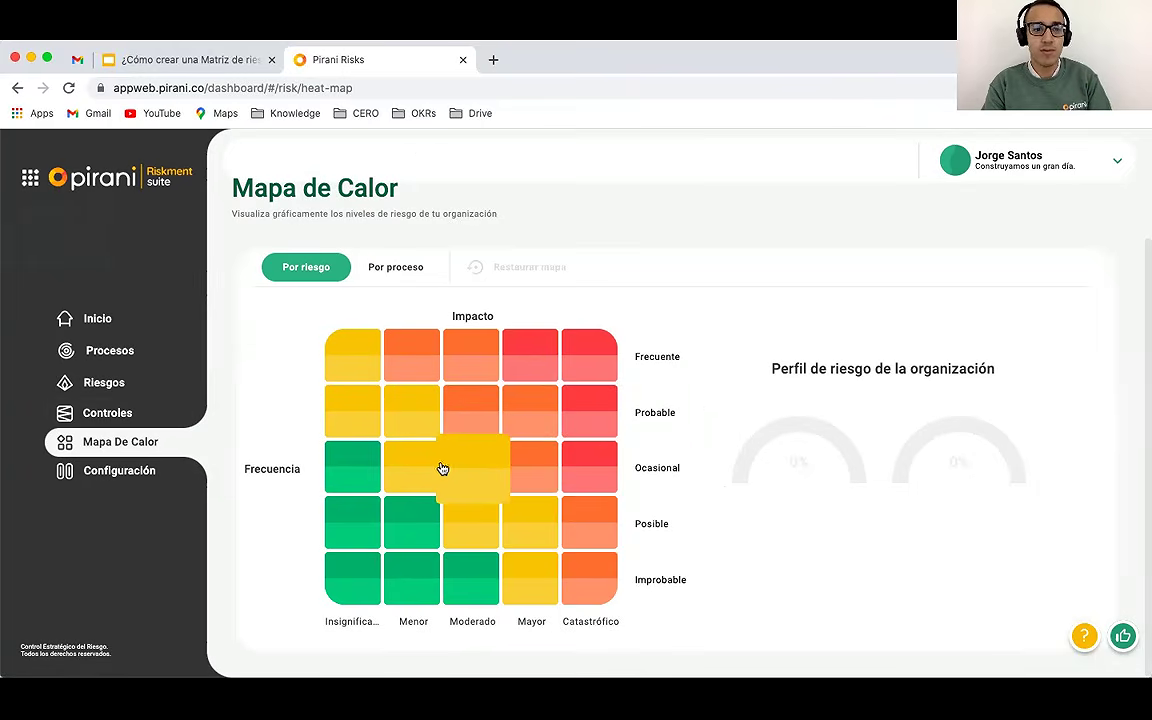
left_click(110, 383)
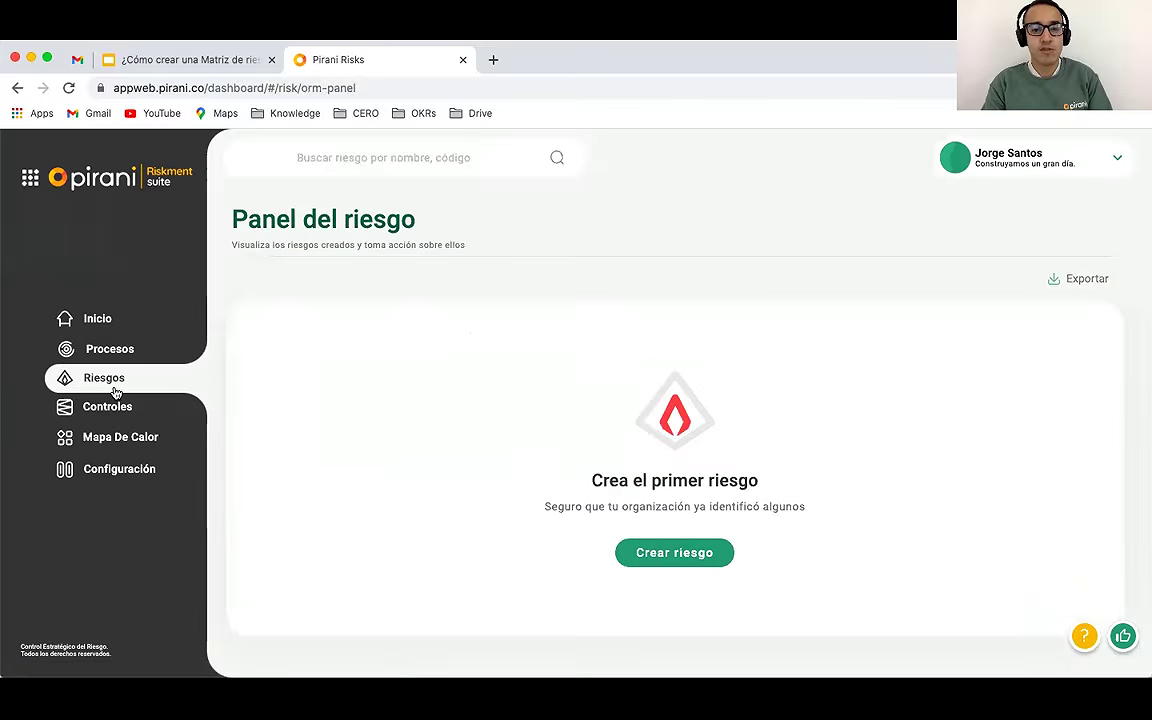
Step: Create risk 'Registro fraudulento de proveedores' with impact Mayor and frequency Posible
left_click(672, 553)
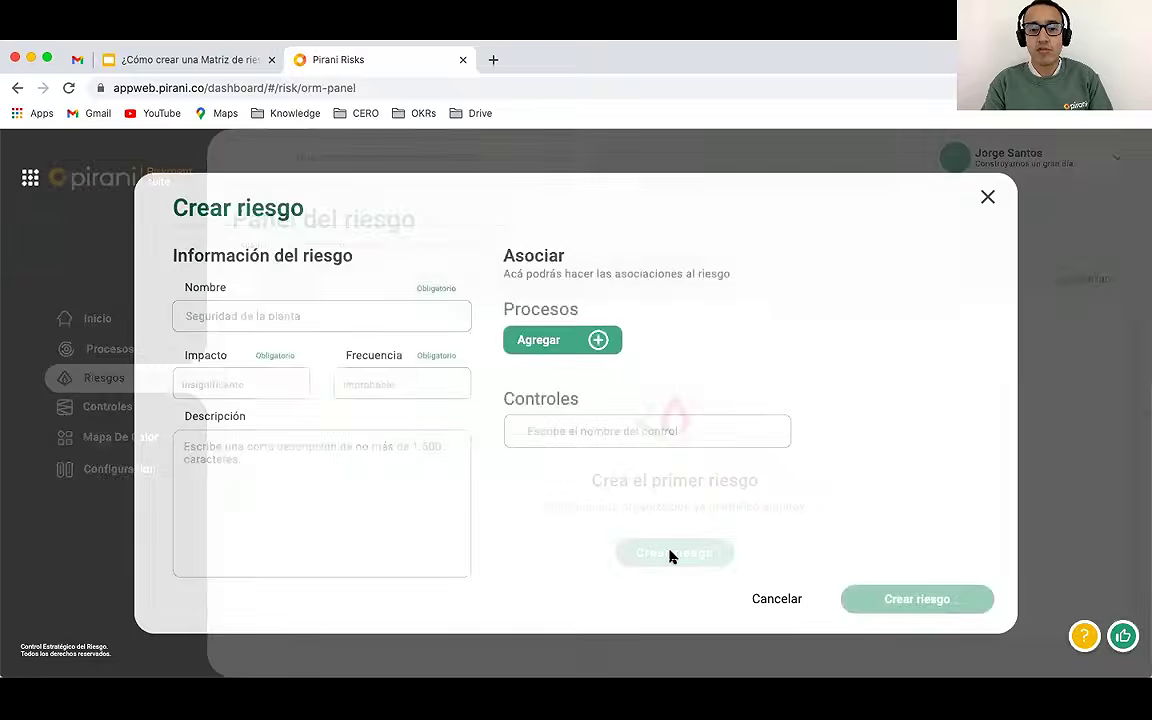
left_click(760, 600)
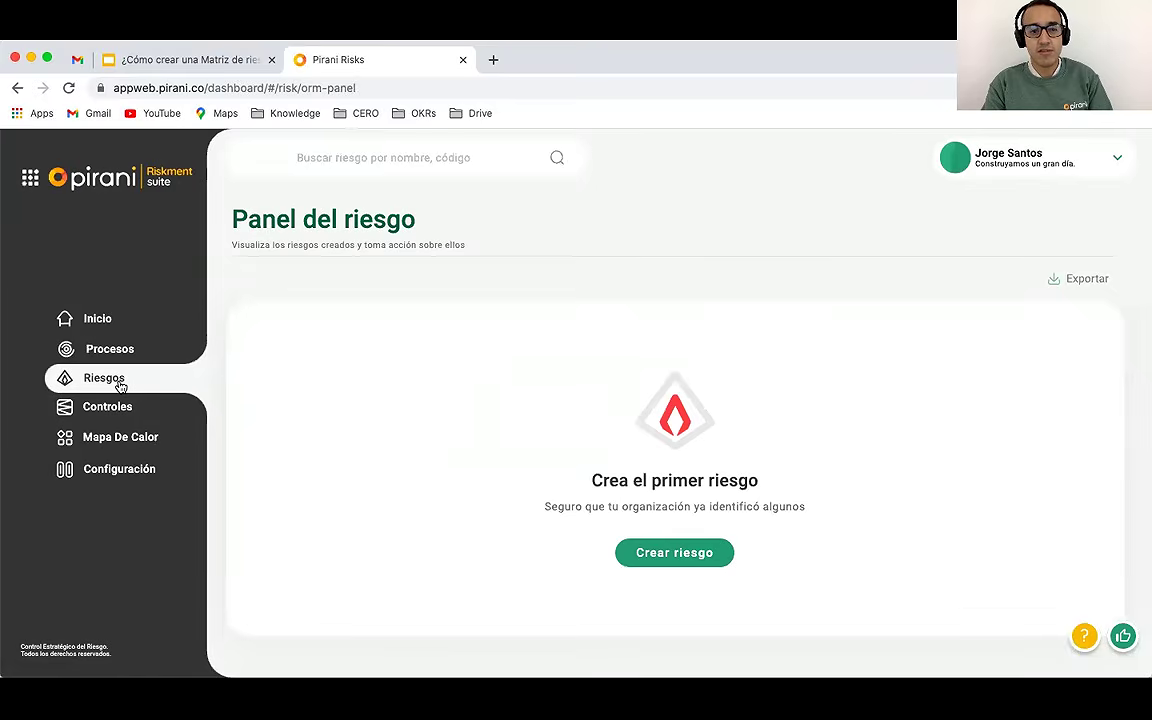
left_click(650, 553)
left_click(319, 314)
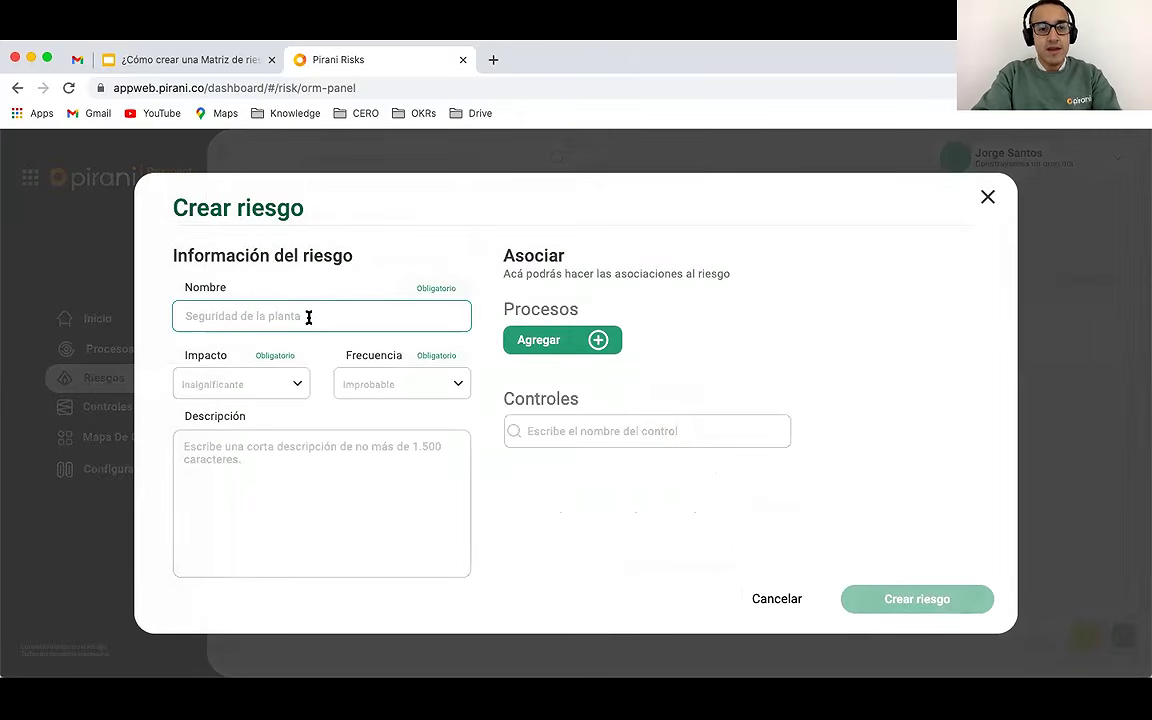
type("Registro fraudulento de proveedores")
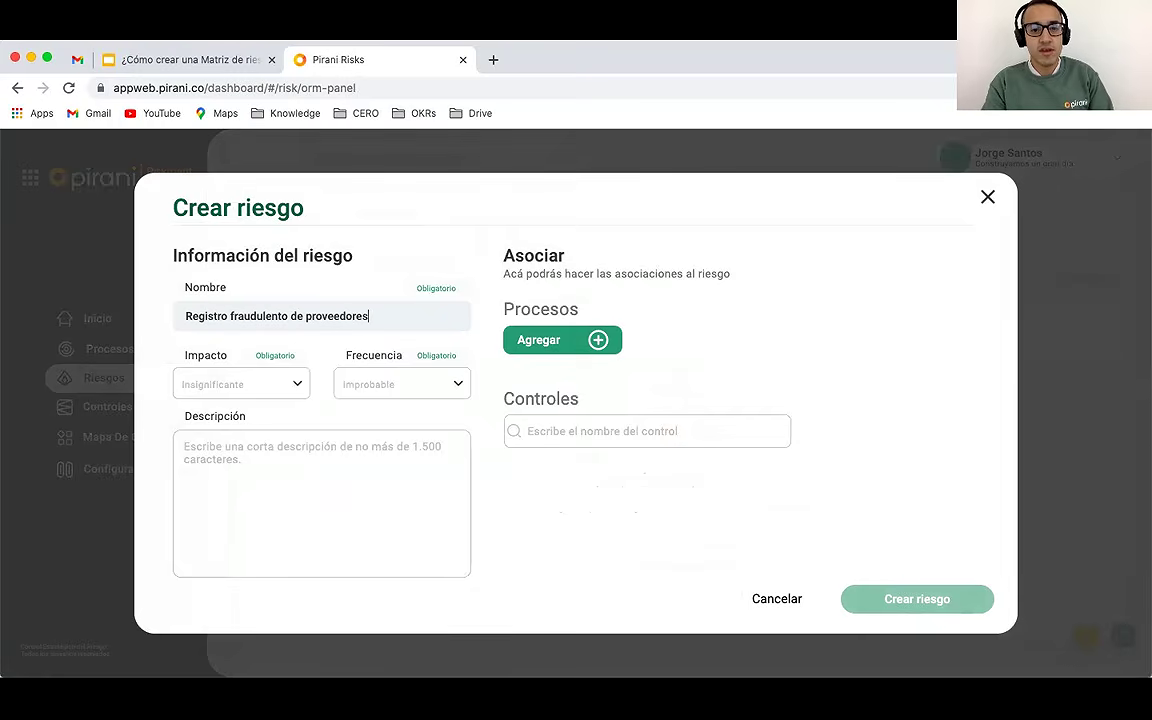
left_click(263, 384)
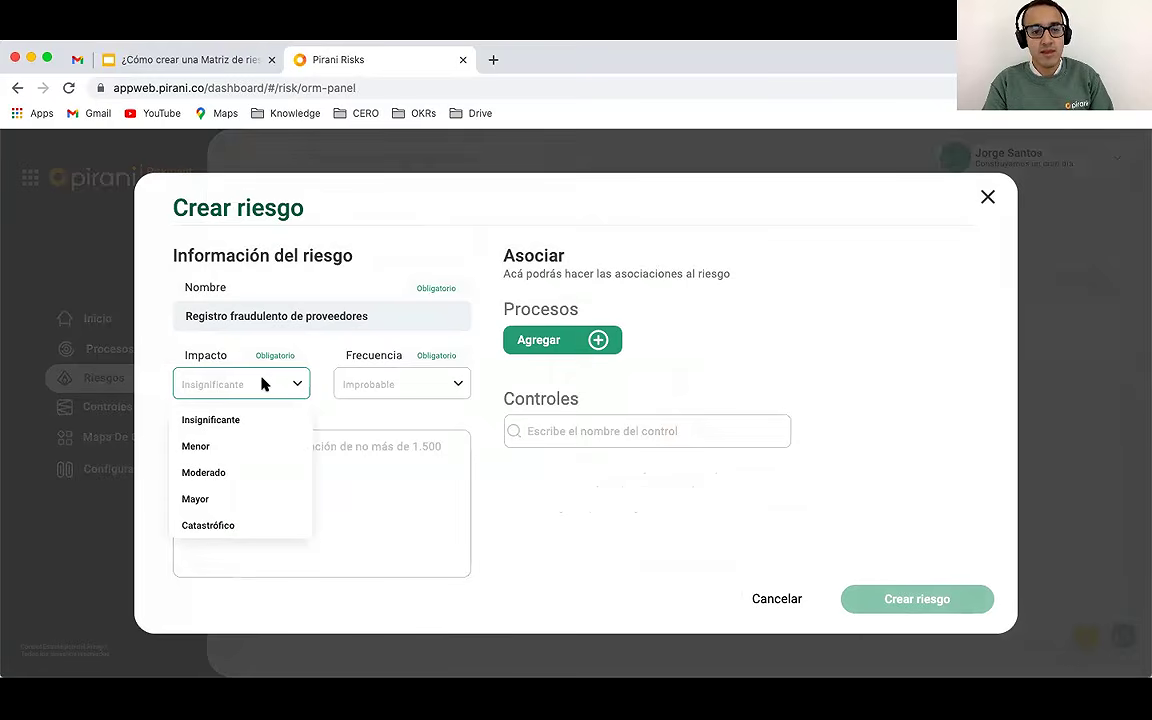
left_click(214, 498)
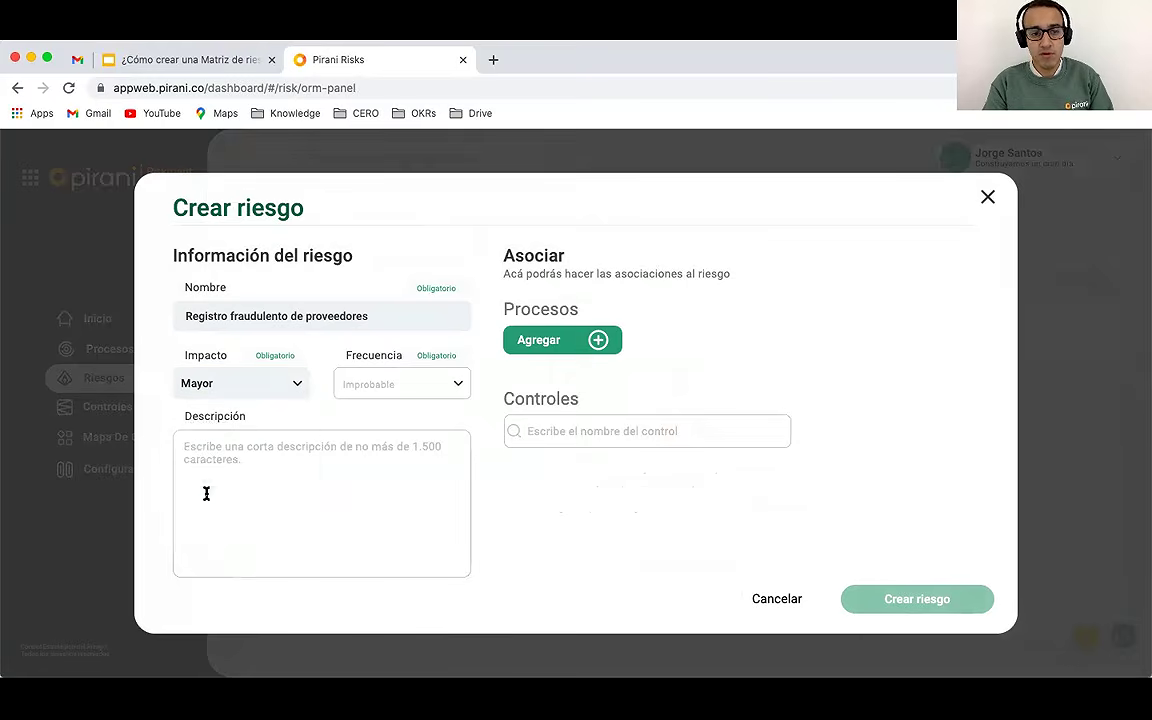
left_click(391, 386)
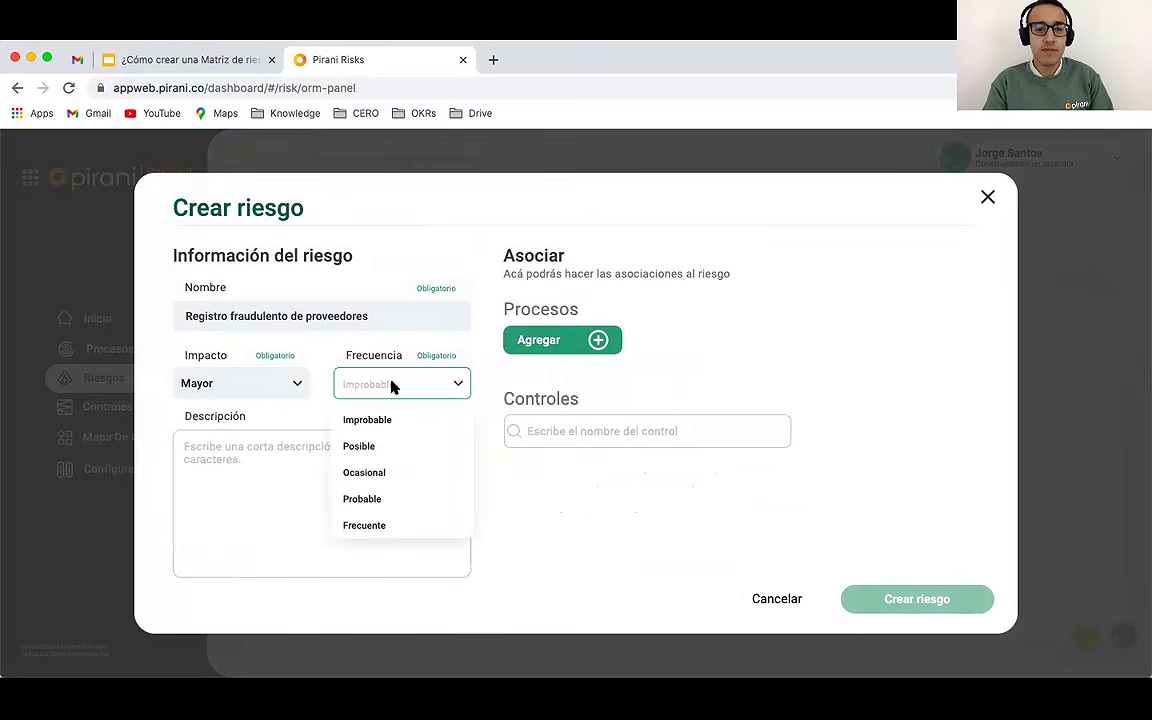
left_click(382, 449)
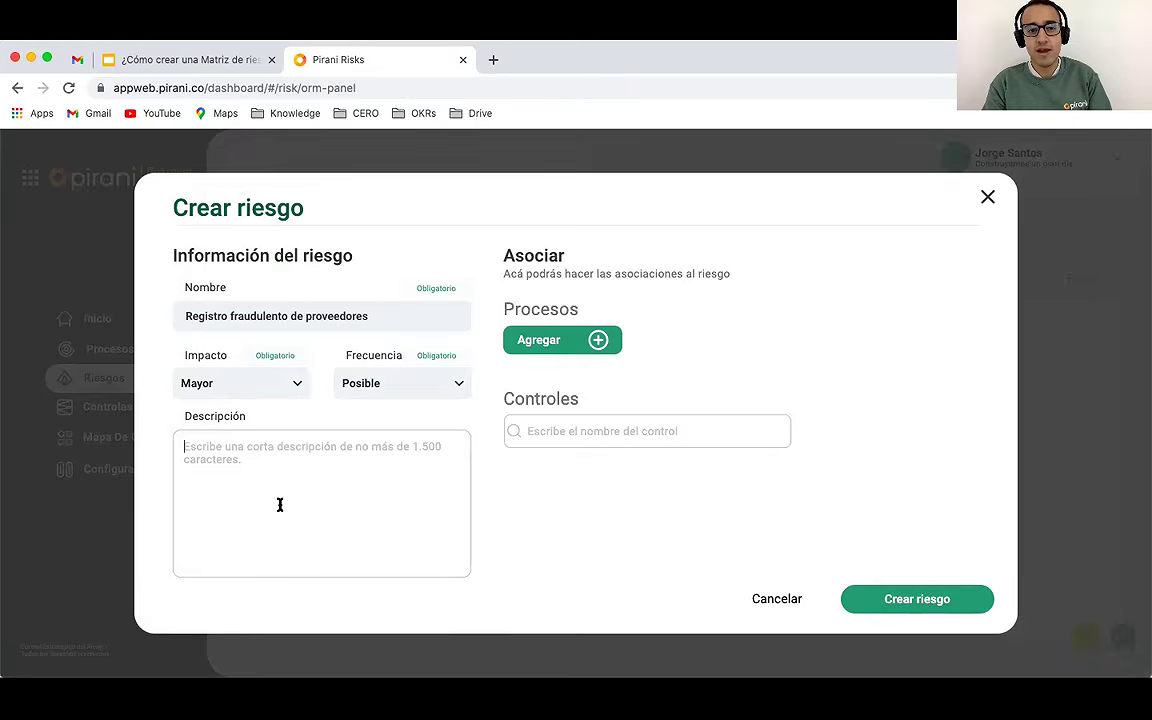
left_click(885, 599)
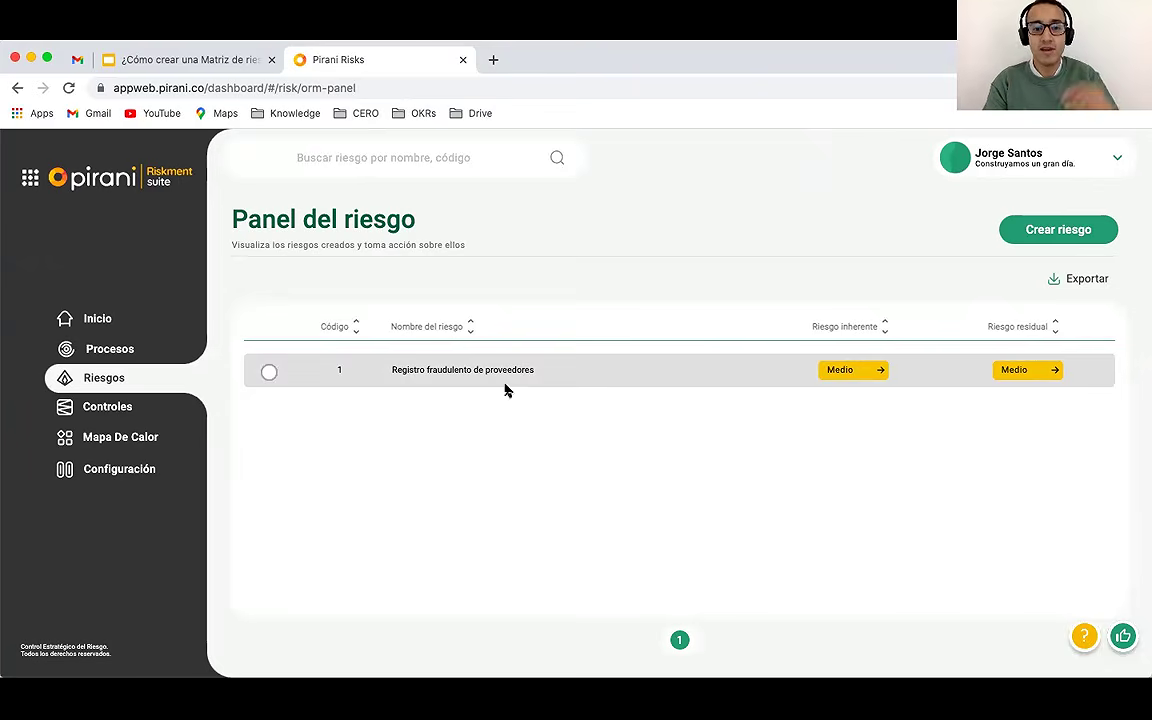
Step: Review the Registro fraudulento de proveedores details and edit form, closing it without changes
left_click(268, 374)
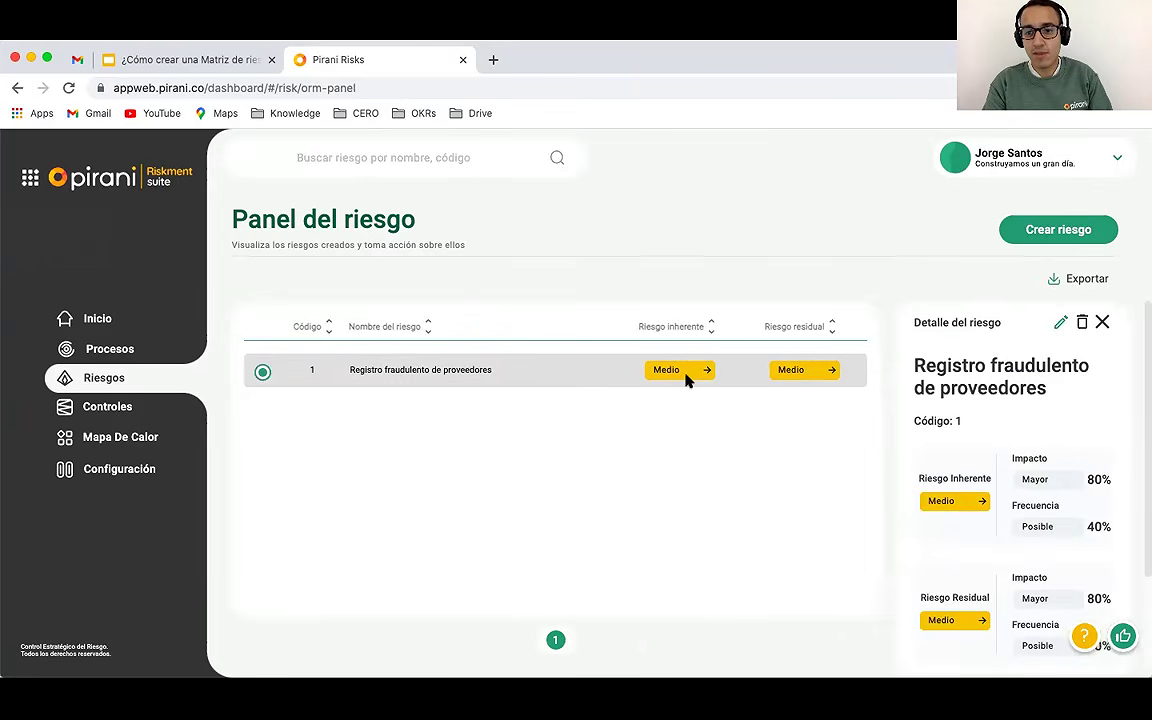
left_click(1059, 322)
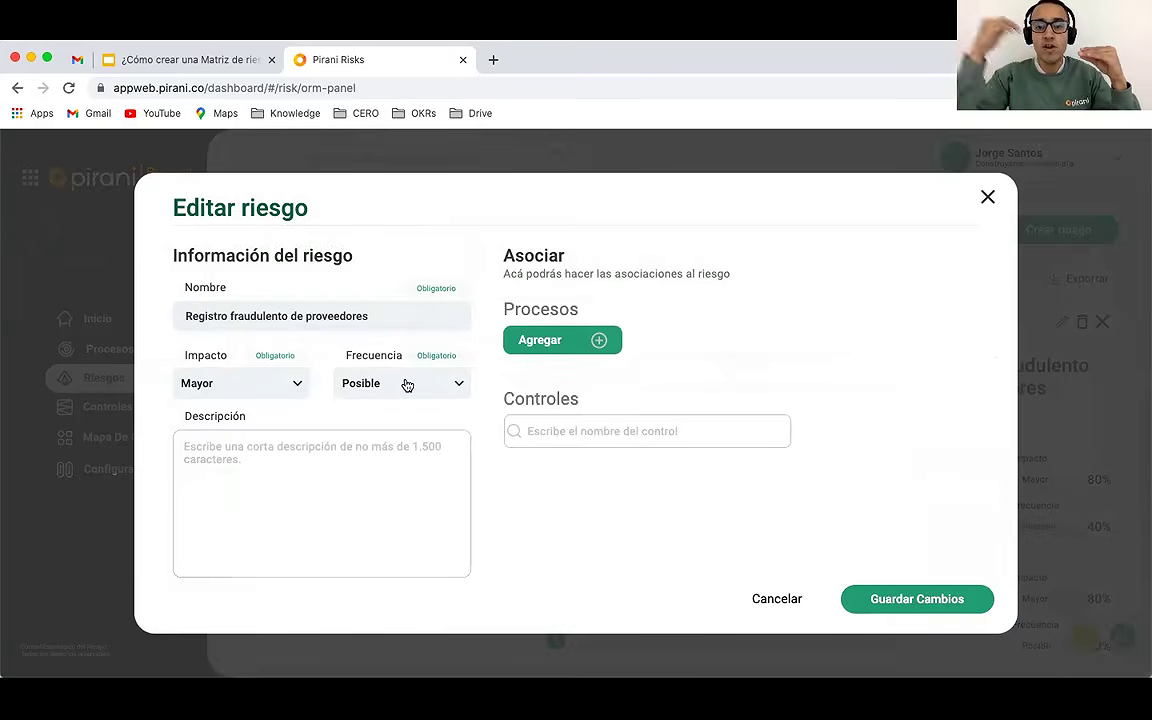
left_click(988, 199)
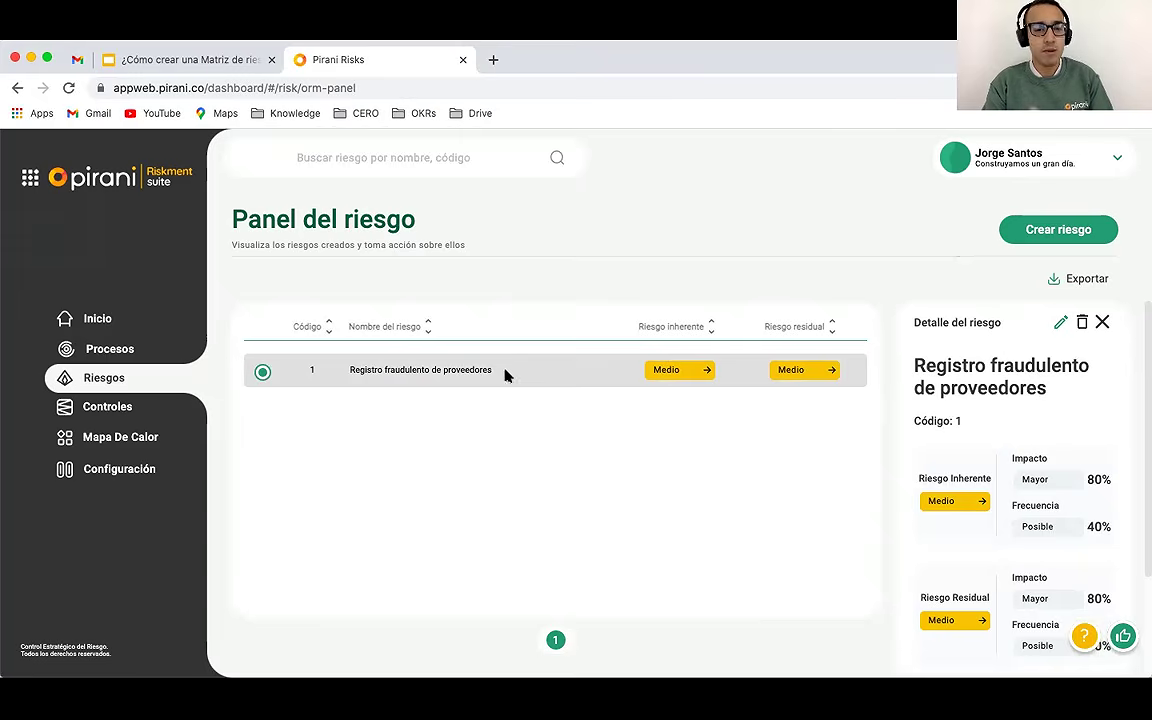
left_click(1027, 234)
Step: Create risk 'Suplantación de identidad' with impact Menor and frequency Frecuente
left_click(337, 311)
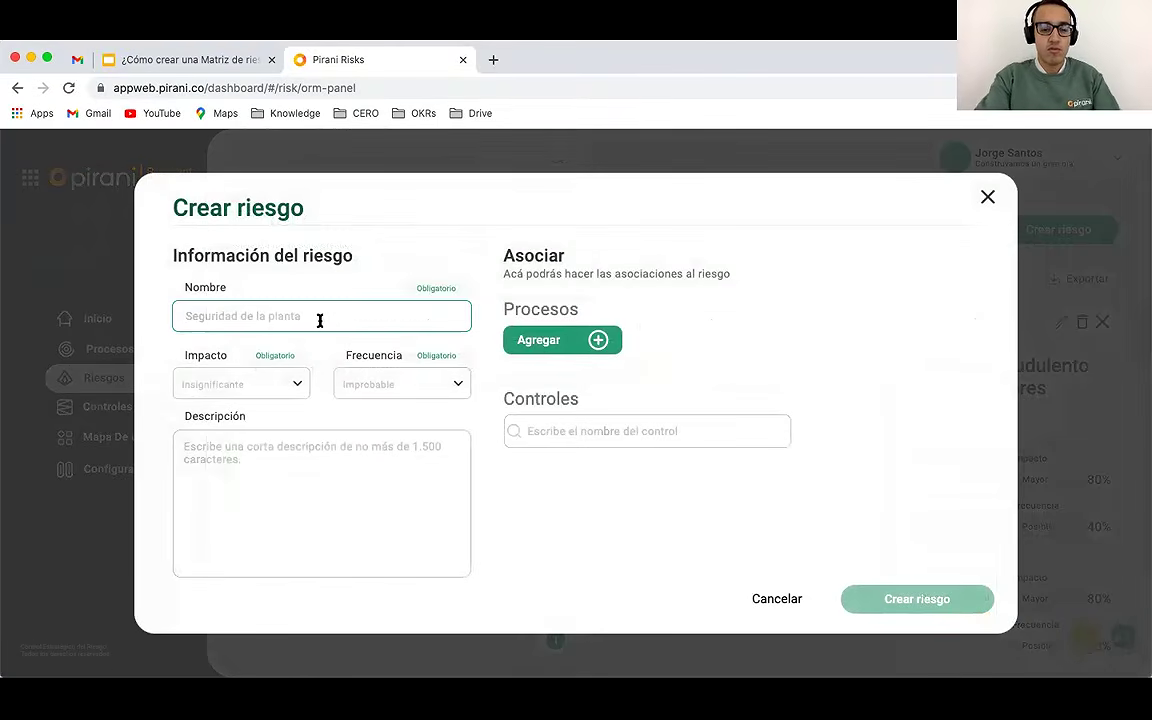
type("Su")
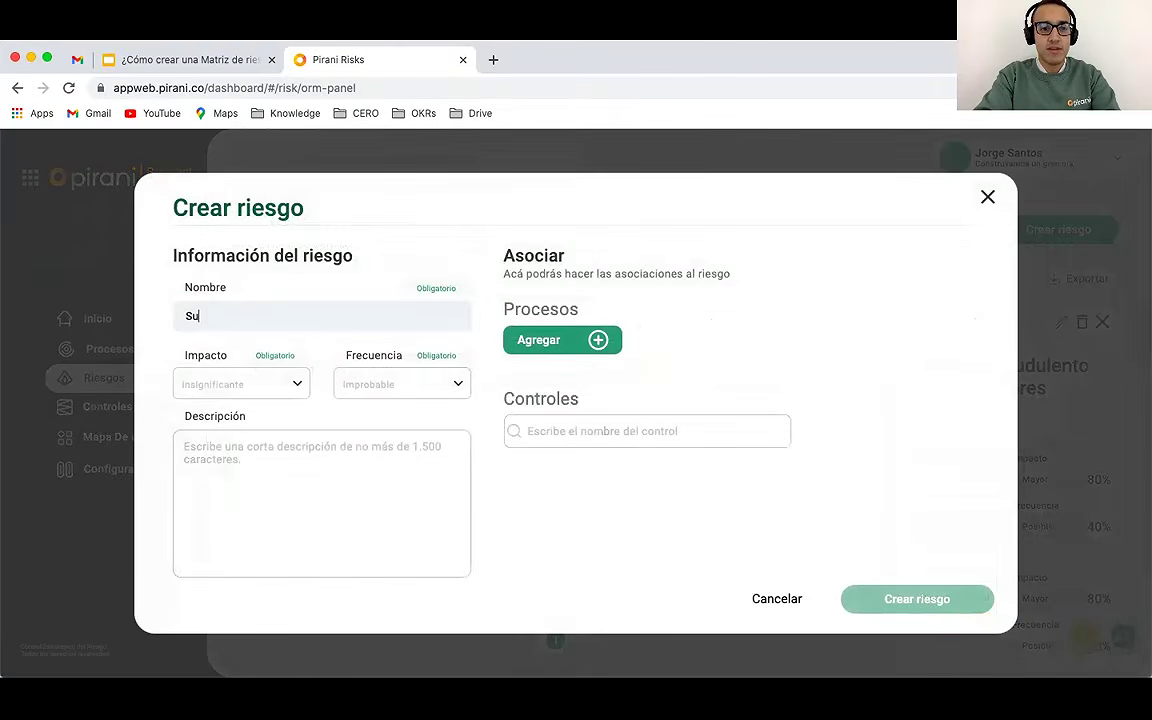
type("plantación de identidad")
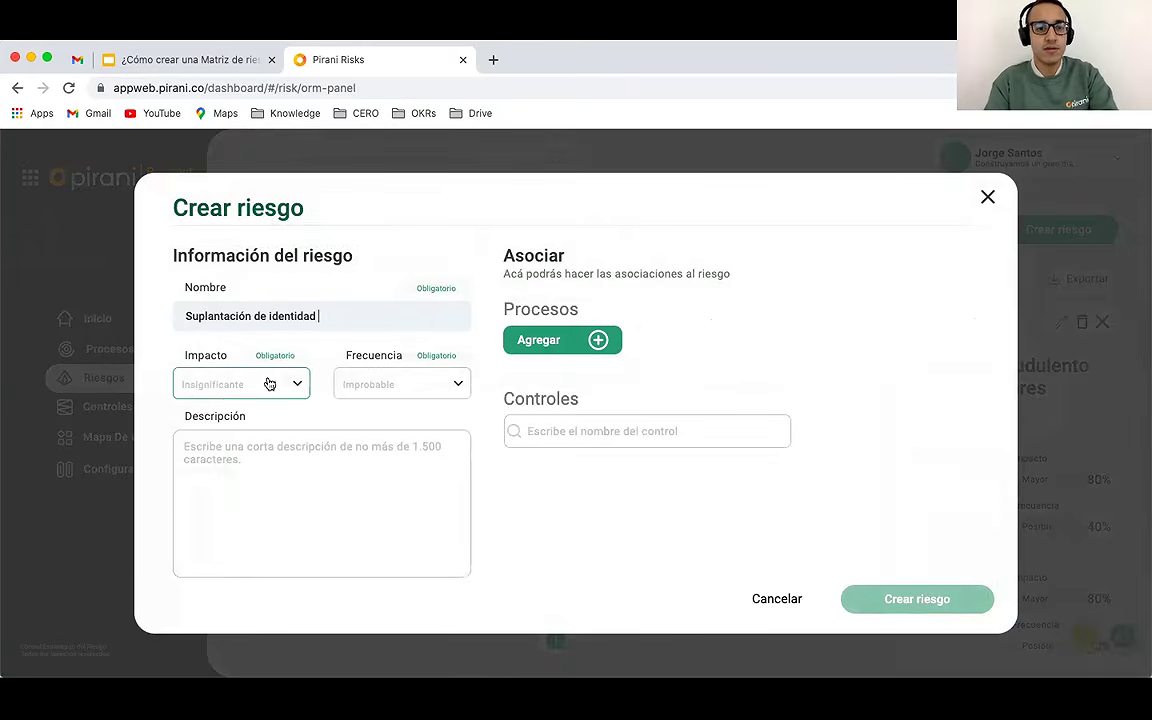
left_click(214, 393)
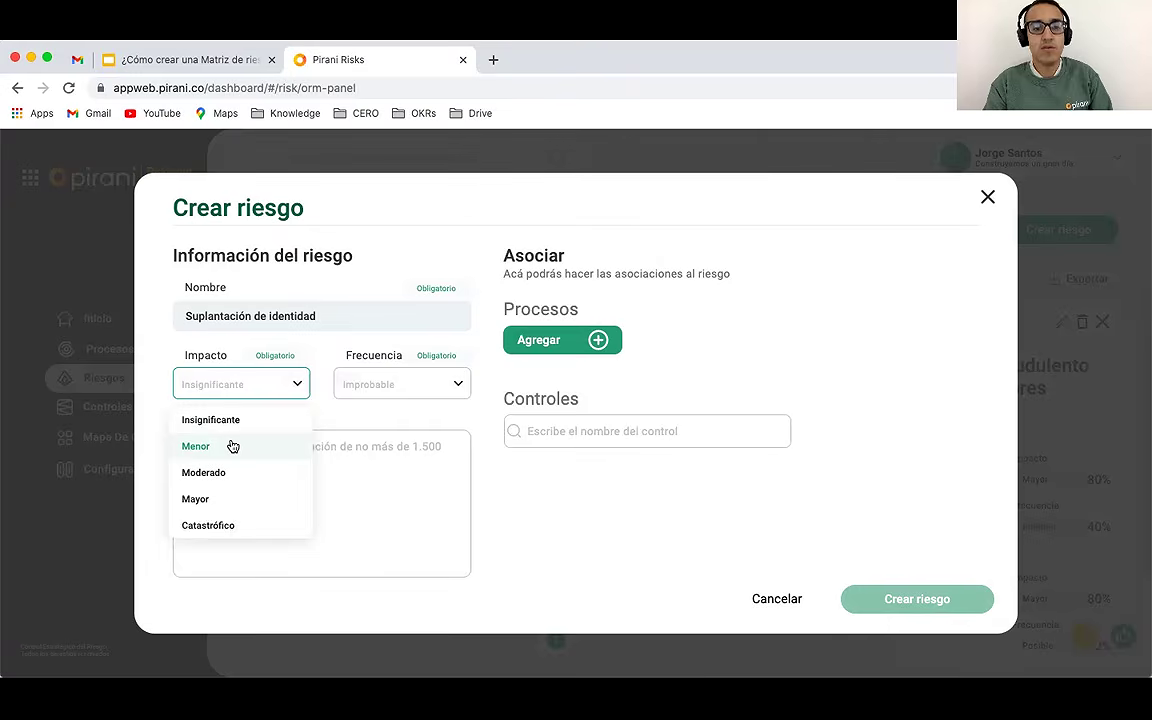
left_click(231, 446)
left_click(418, 382)
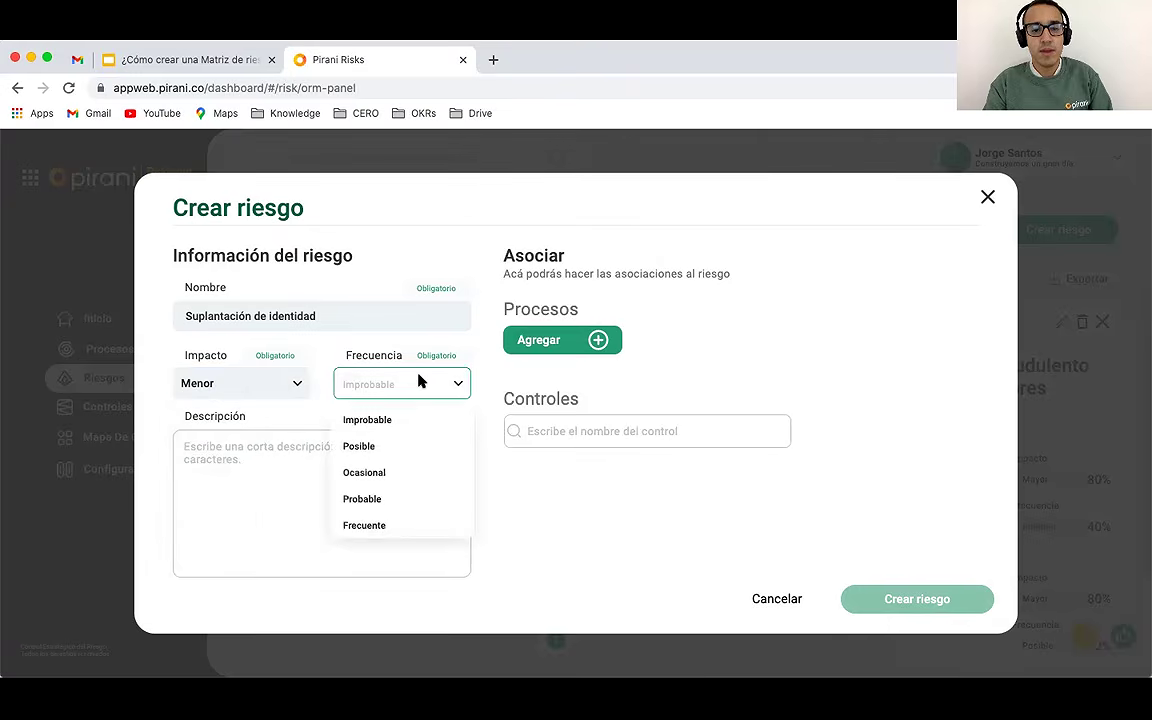
left_click(378, 526)
left_click(884, 598)
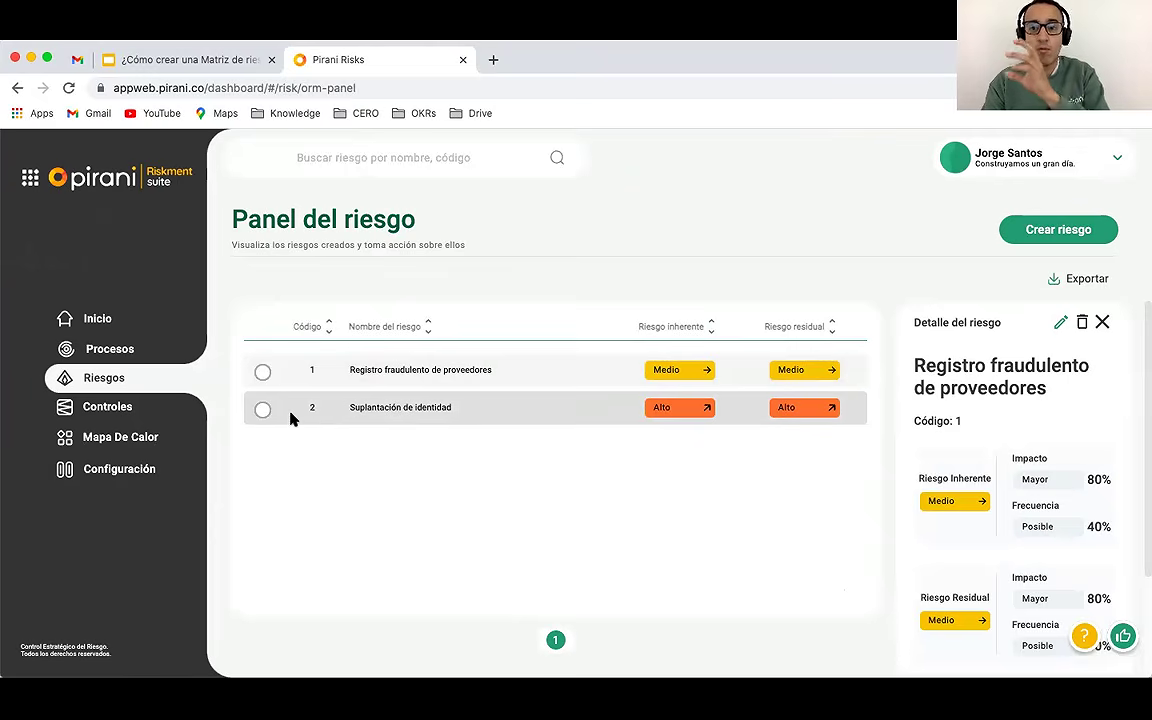
Step: Create risk 'Desvío de capitales' with impact Catastrófico and frequency Improbable
left_click(1041, 231)
left_click(404, 316)
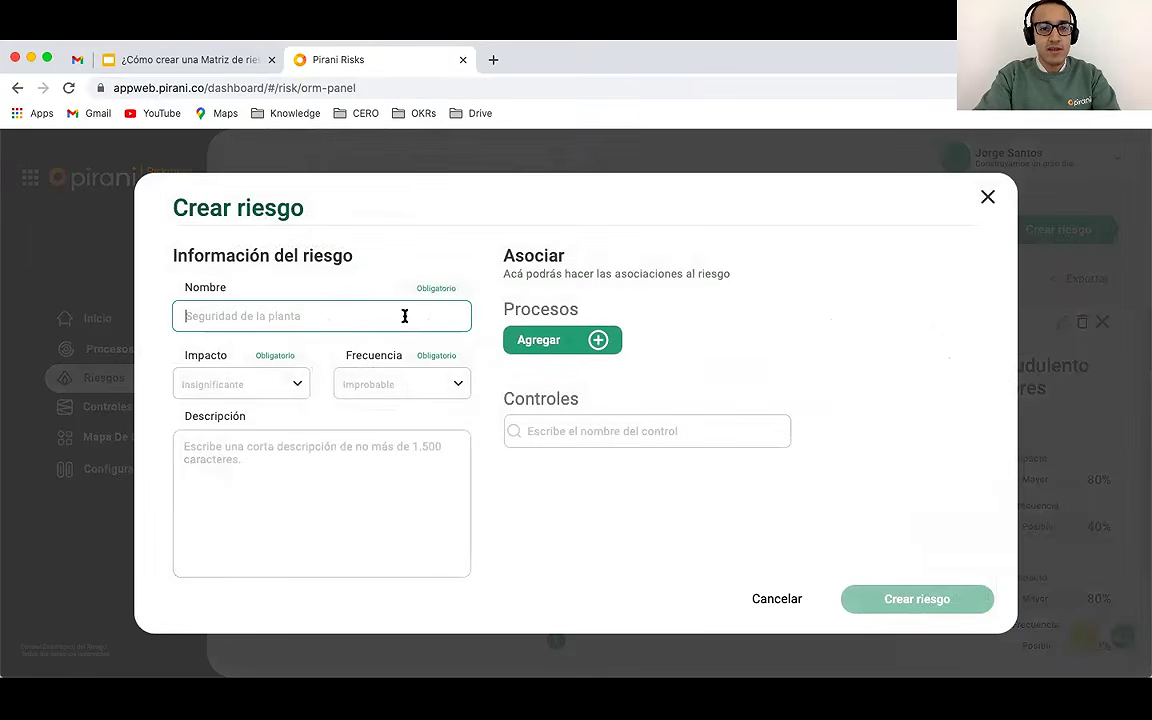
type("De")
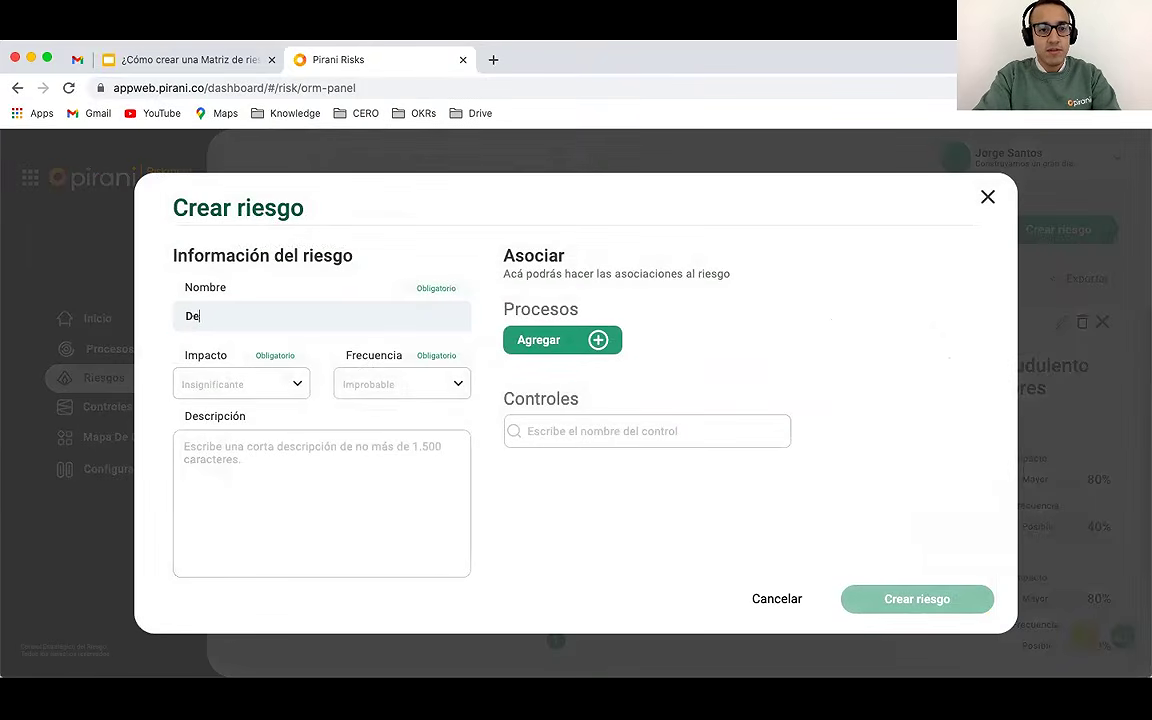
type("svío de capitales")
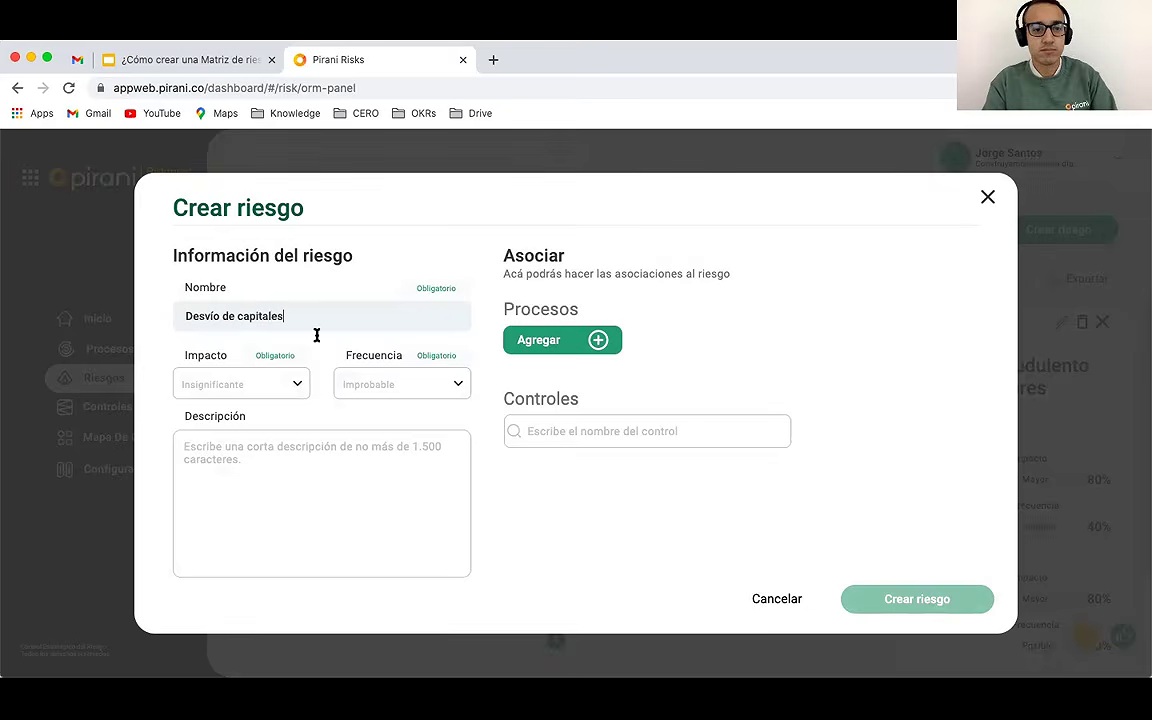
left_click(268, 383)
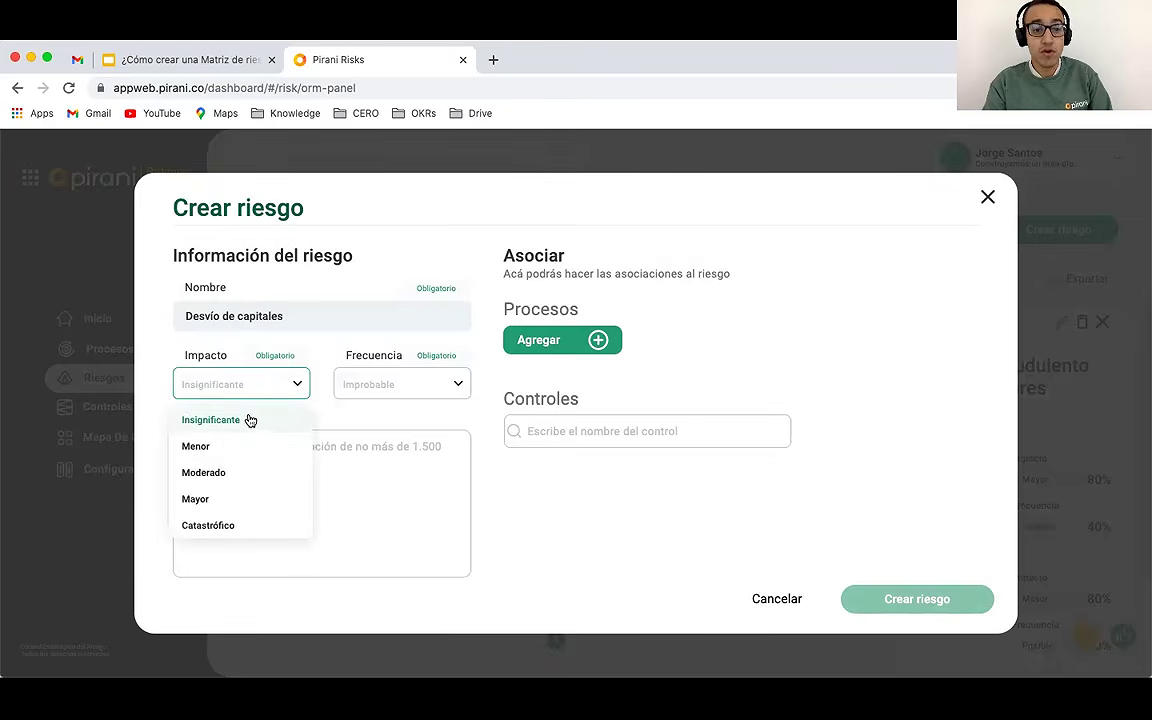
left_click(222, 525)
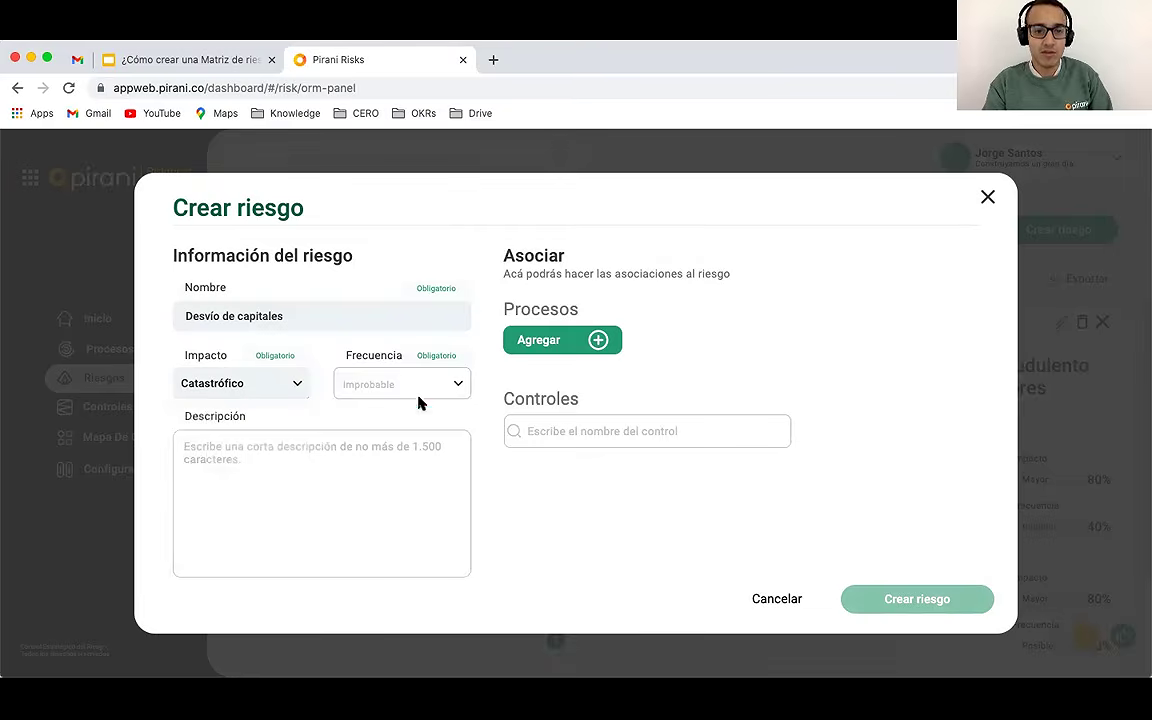
left_click(421, 400)
left_click(390, 420)
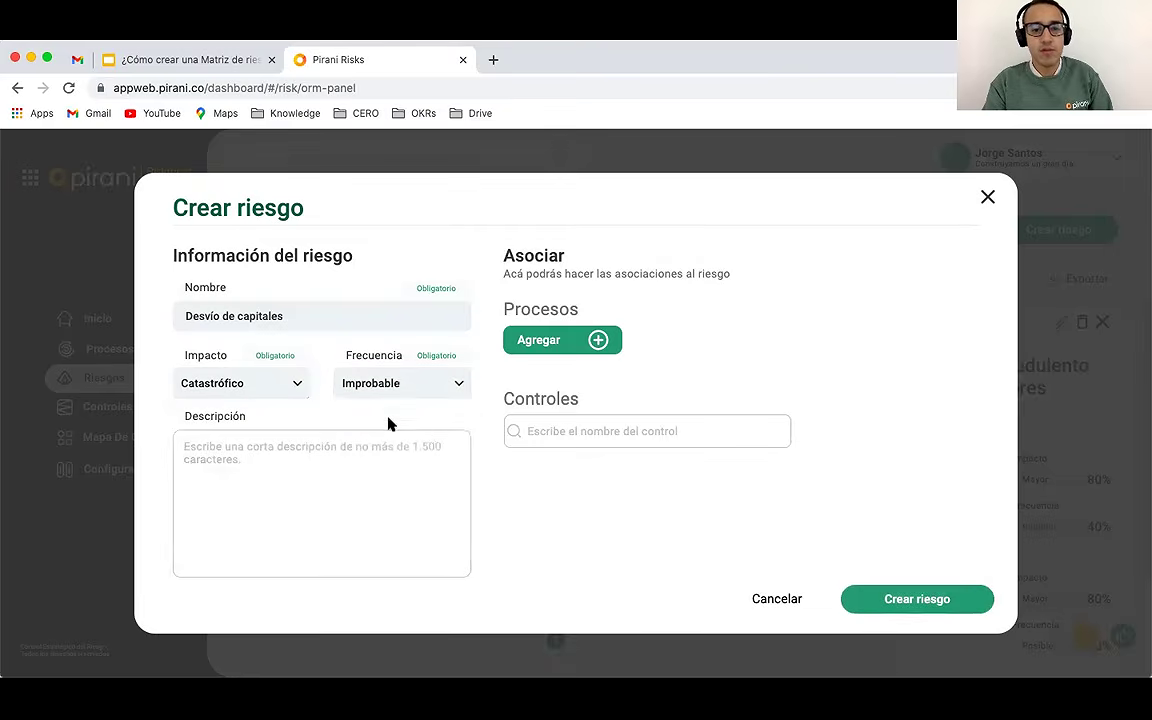
left_click(917, 600)
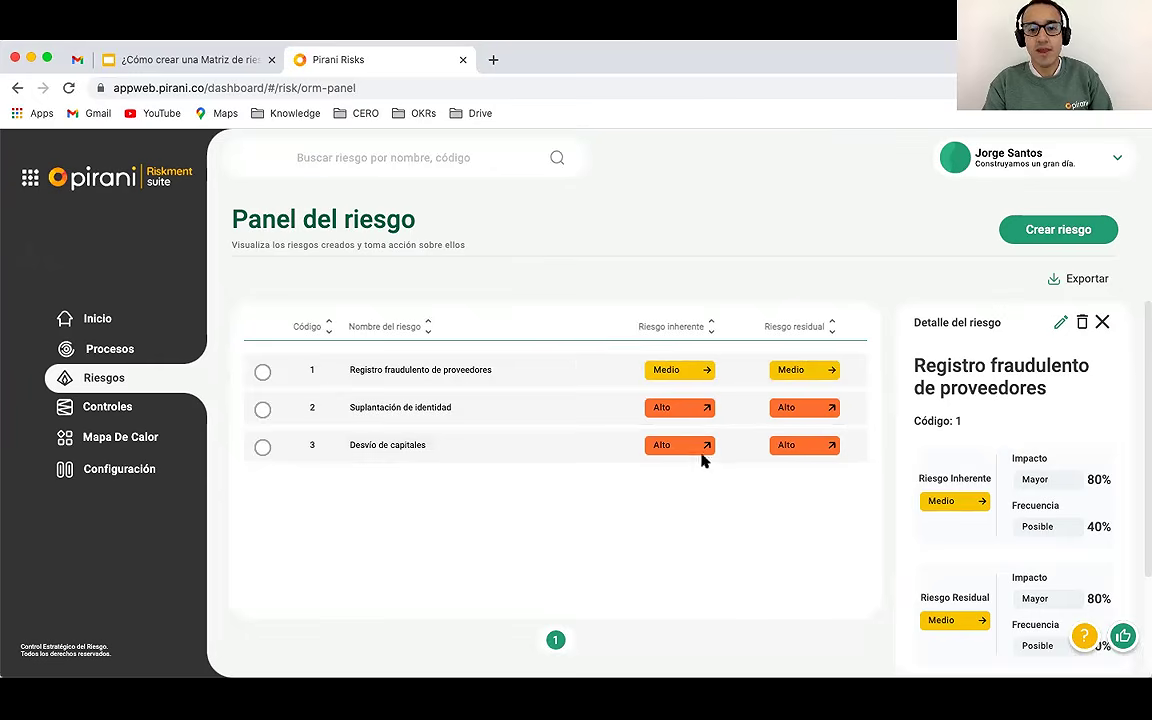
Step: Create risk 'Pago incorrecto' with impact Insignificante and frequency Improbable
left_click(1025, 229)
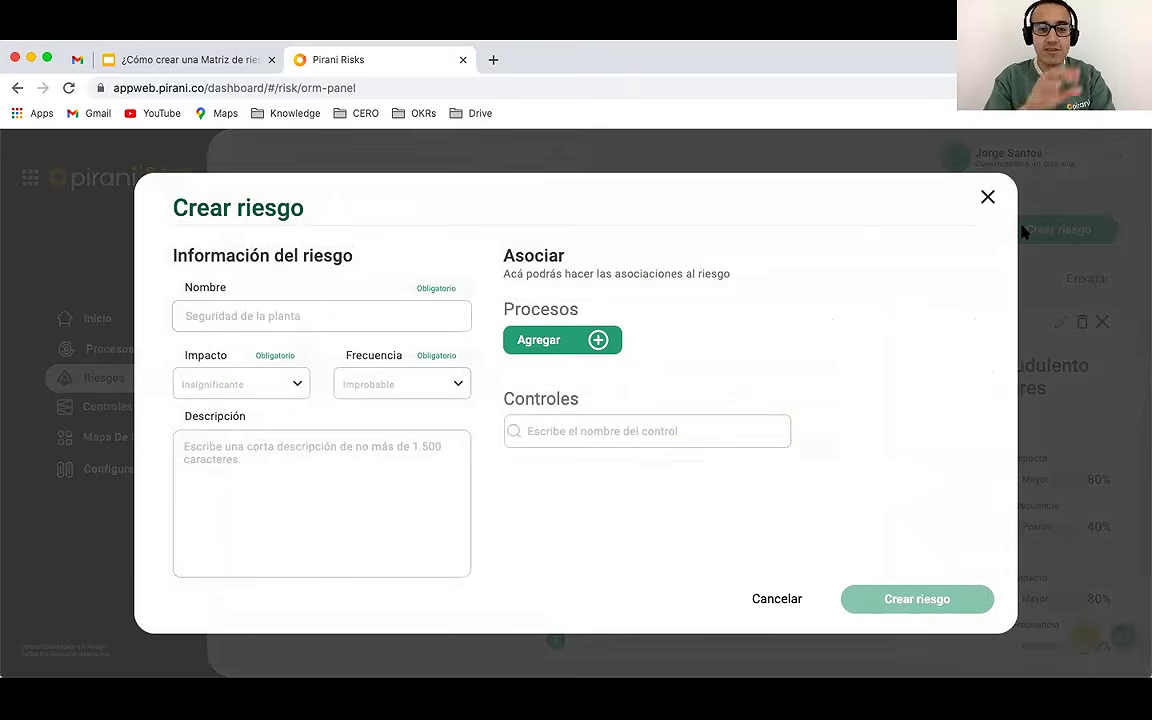
left_click(263, 313)
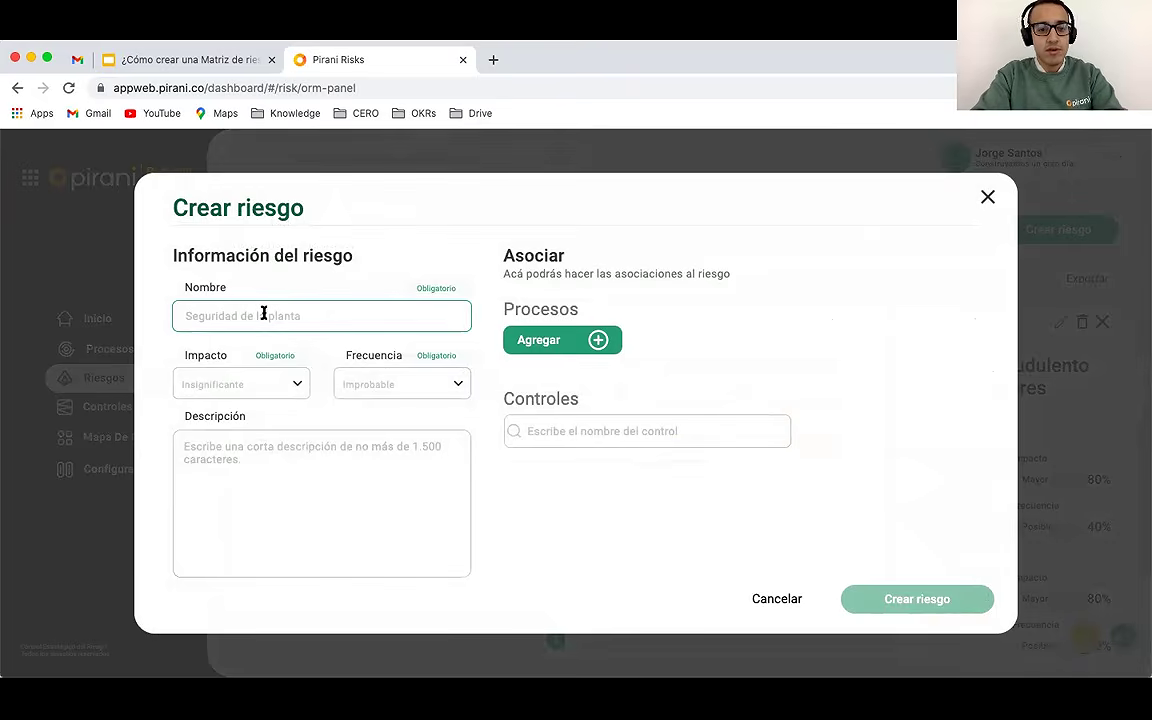
type("Pago incorrecto")
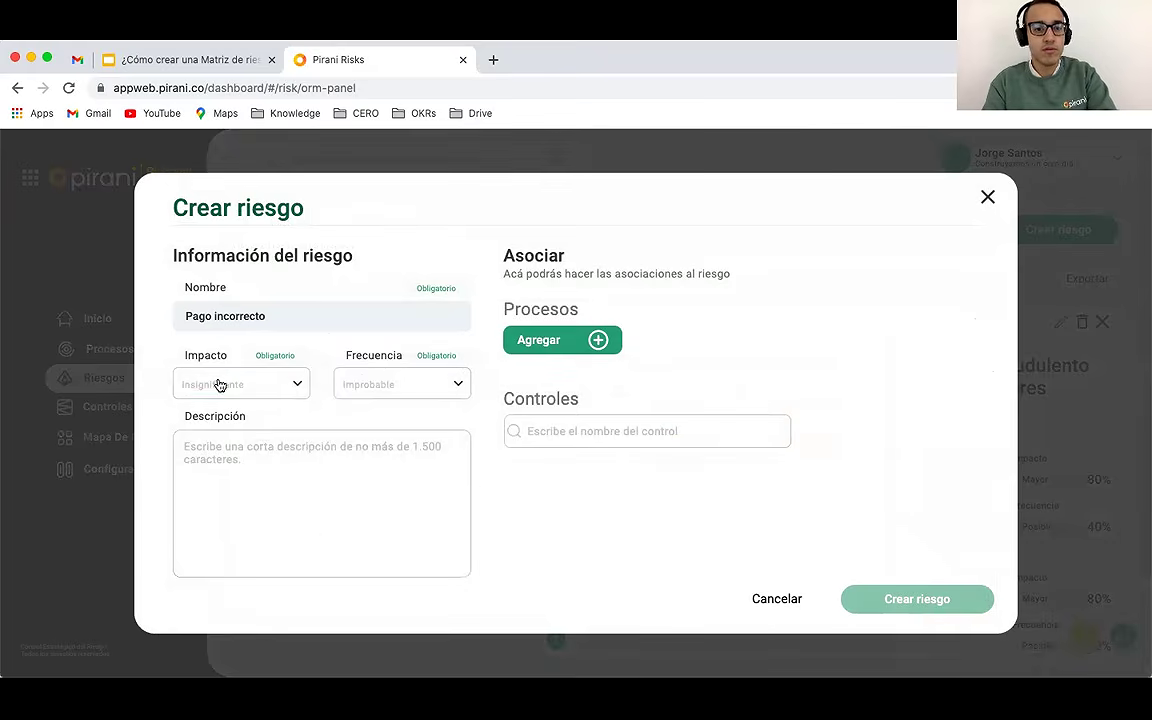
left_click(217, 384)
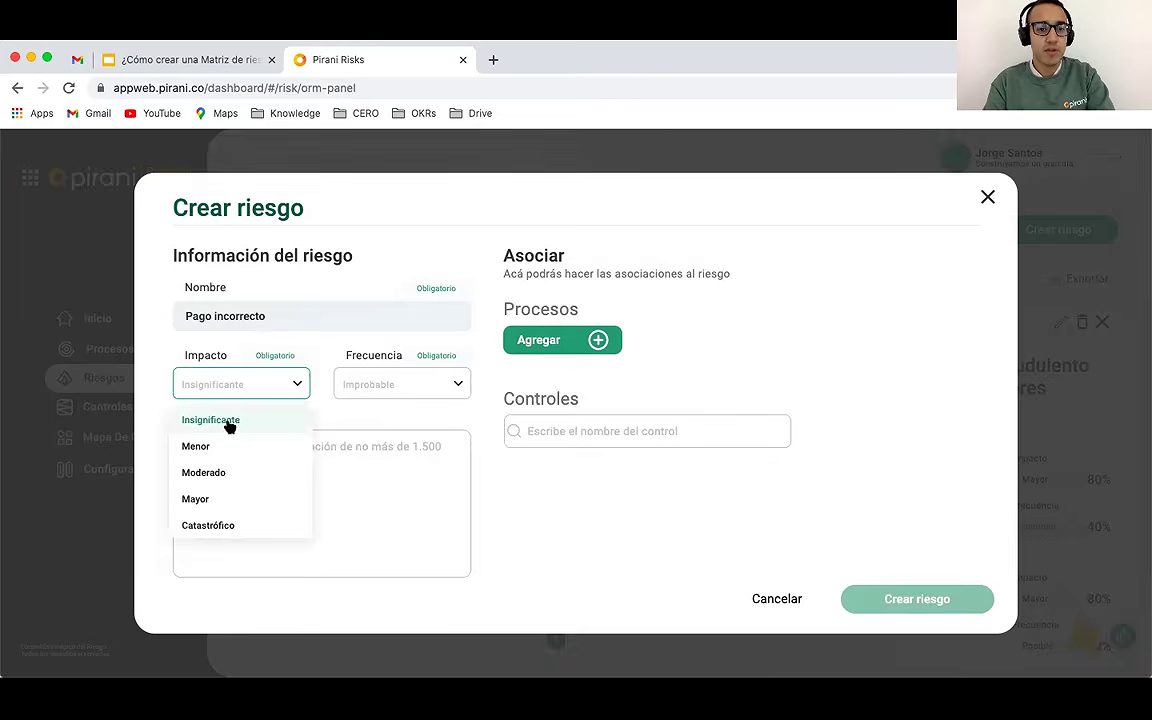
left_click(227, 421)
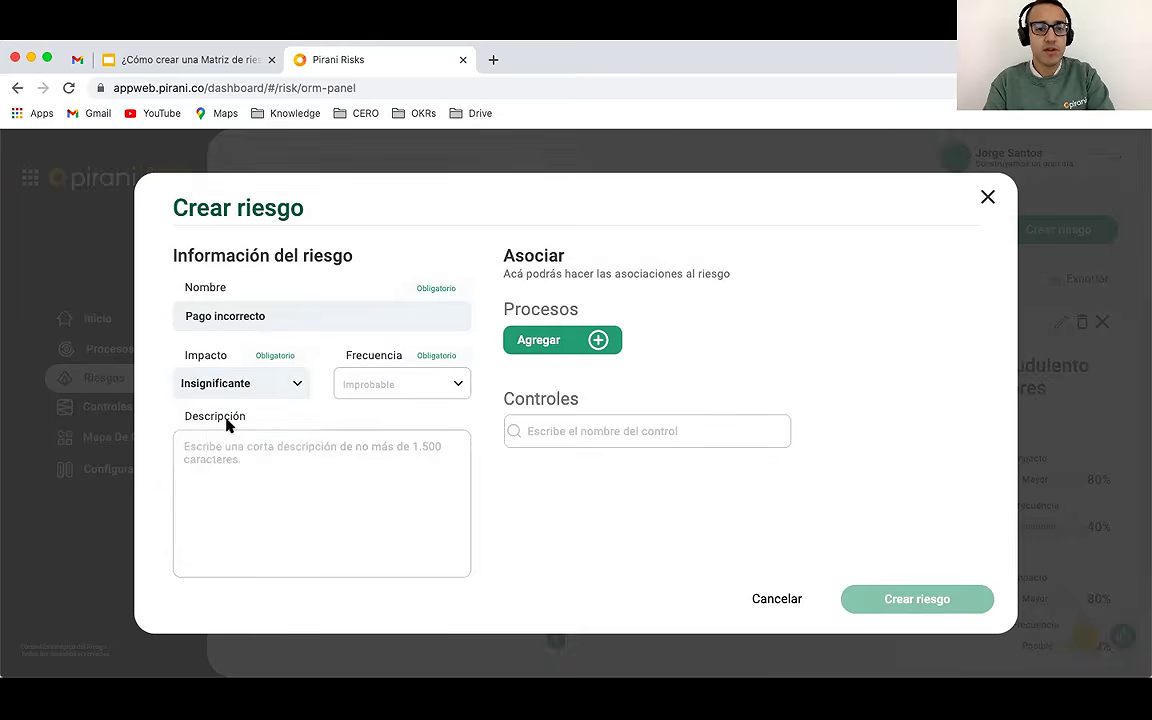
left_click(408, 386)
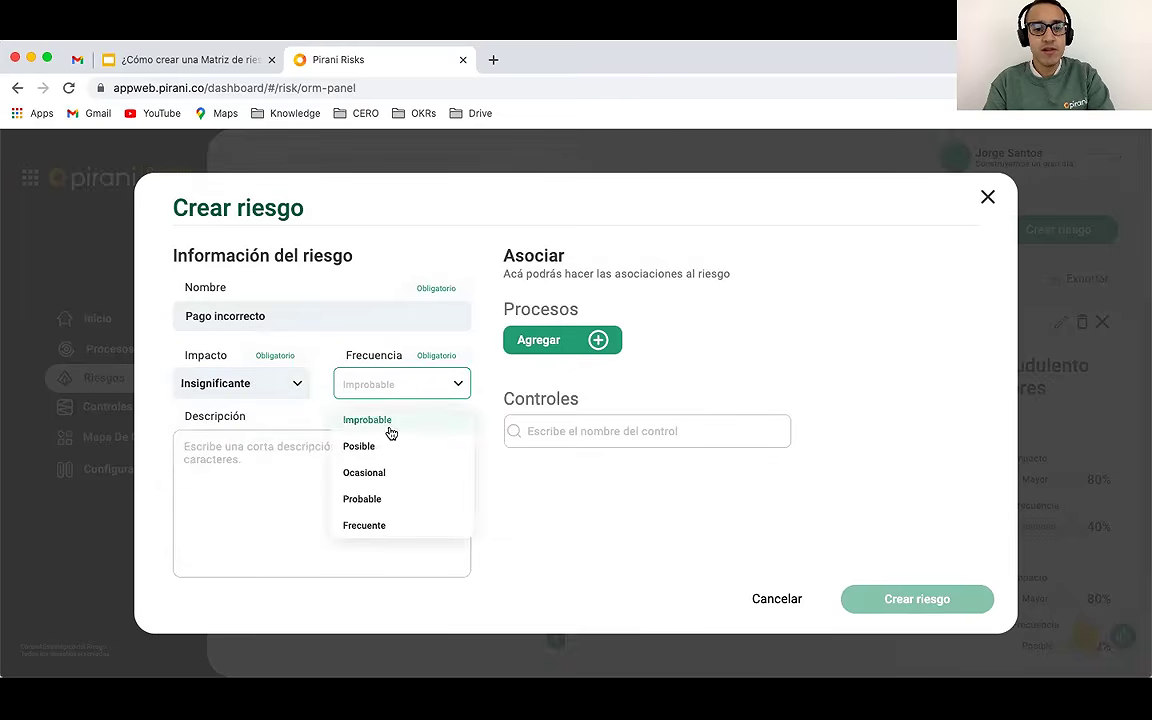
left_click(389, 424)
left_click(915, 599)
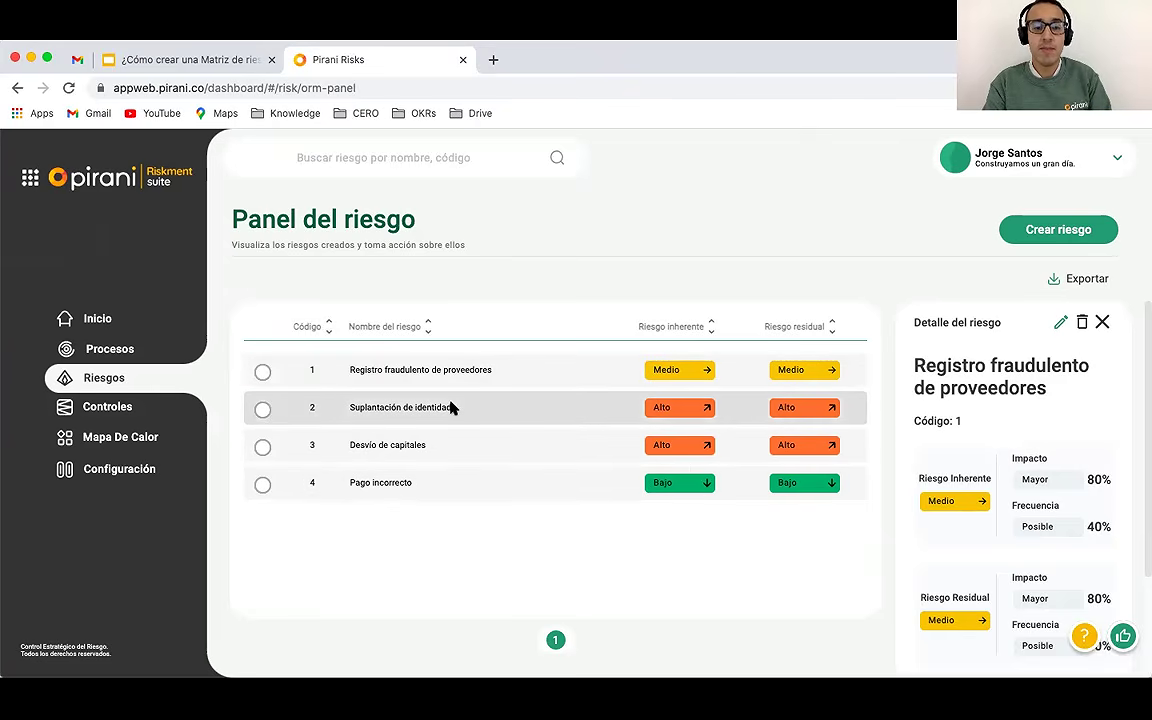
Step: Open the Mapa De Calor view plotting the four risks
left_click(101, 440)
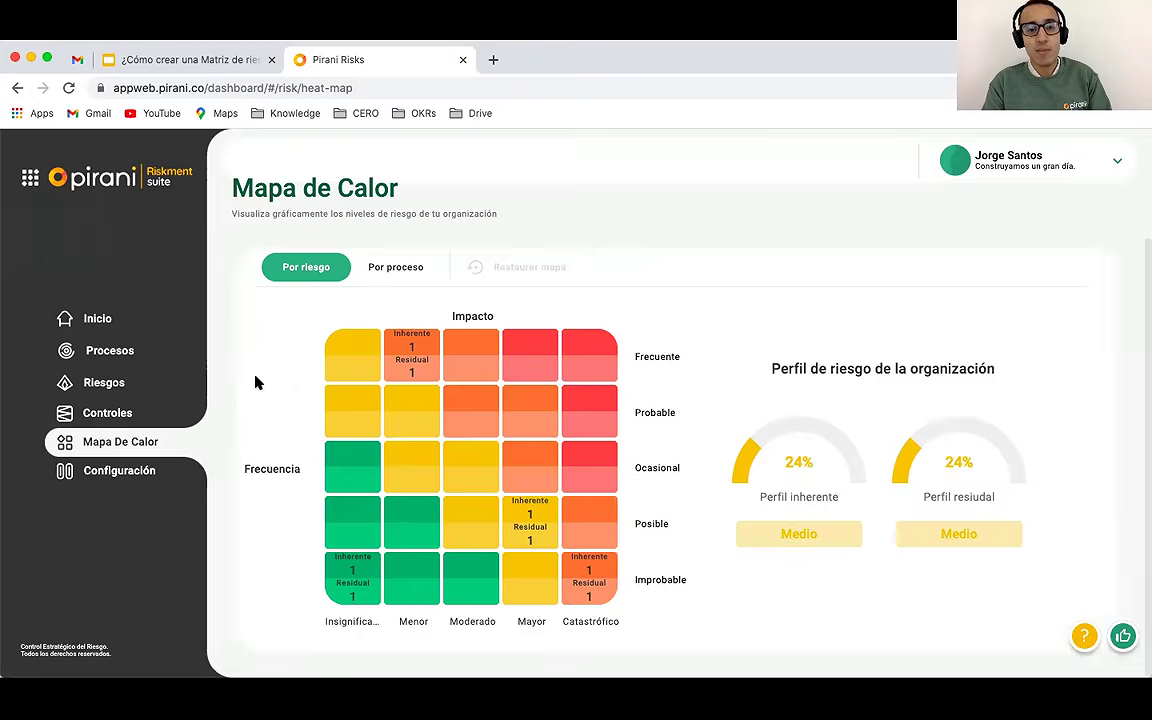
Step: Filter the heat map to the Frecuente/Menor cell and scroll through its listed risks
left_click(414, 345)
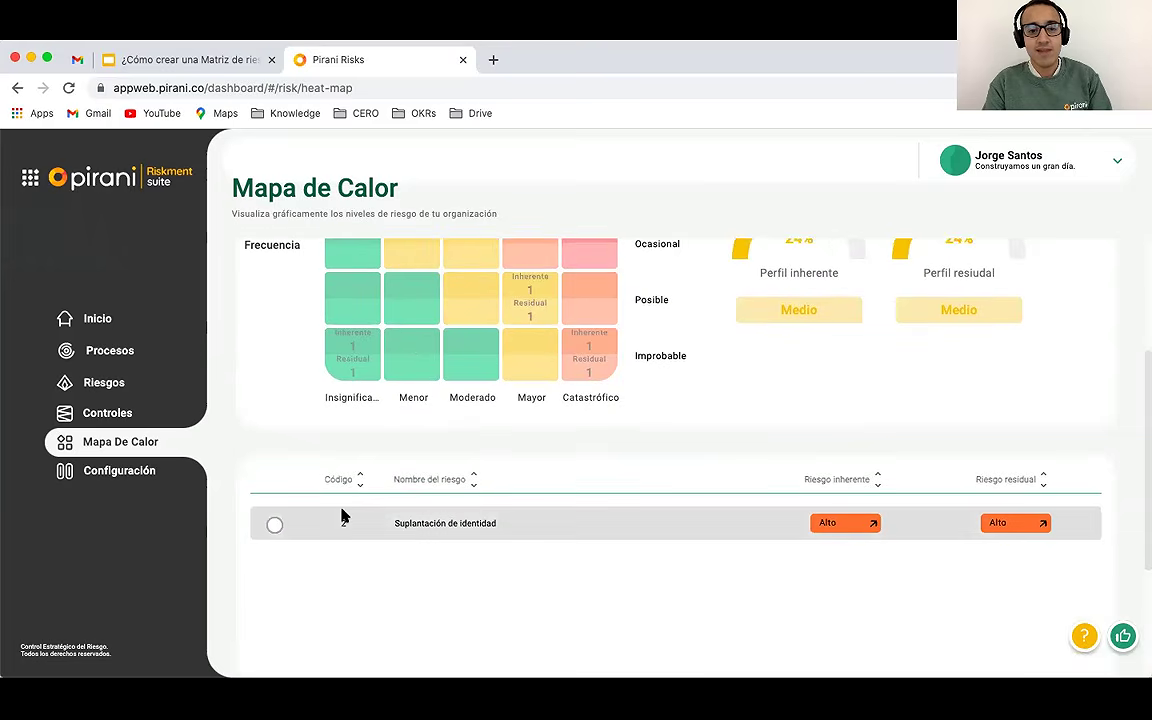
scroll(393, 478, "up", 3)
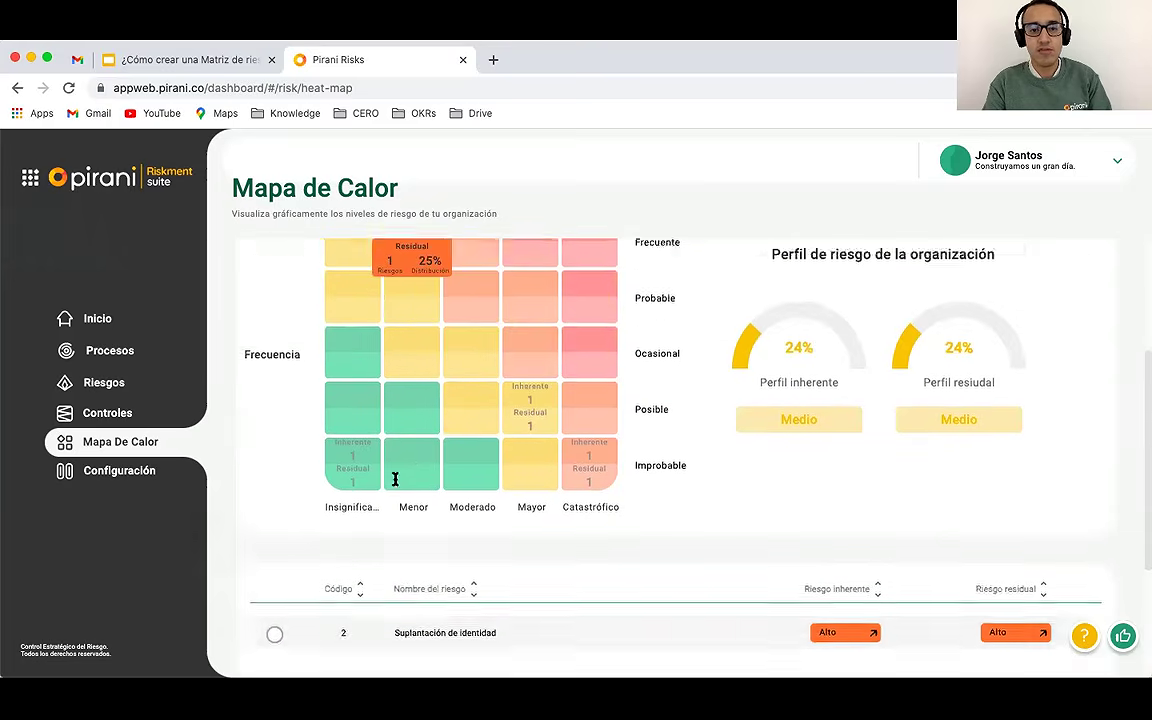
scroll(411, 393, "down", 4)
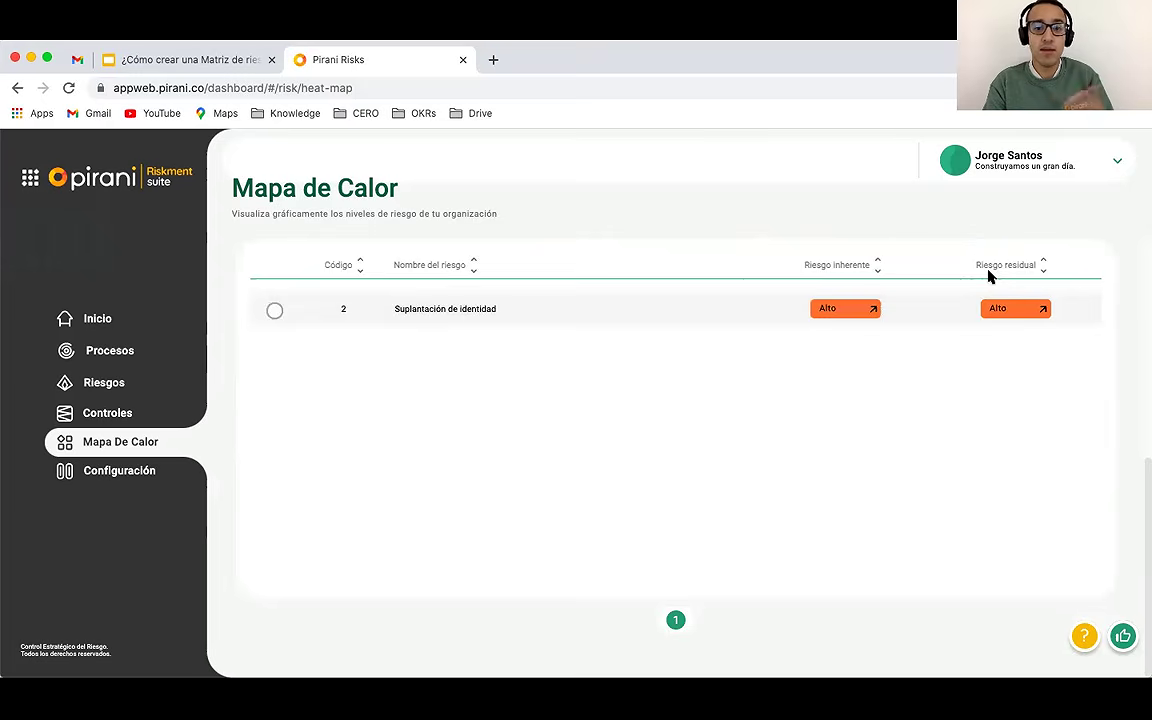
scroll(774, 350, "up", 5)
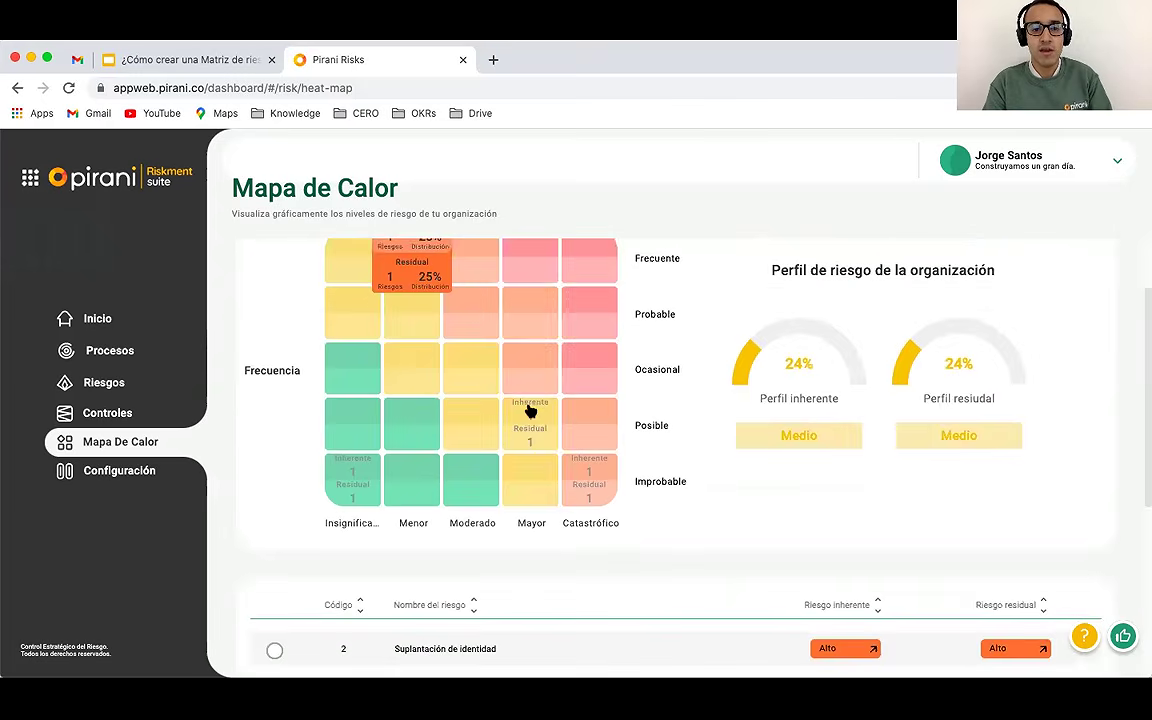
Step: Filter to the Insignificante/Improbable cell, listing Pago incorrecto (code 4, Bajo)
left_click(355, 468)
scroll(355, 467, "down", 1)
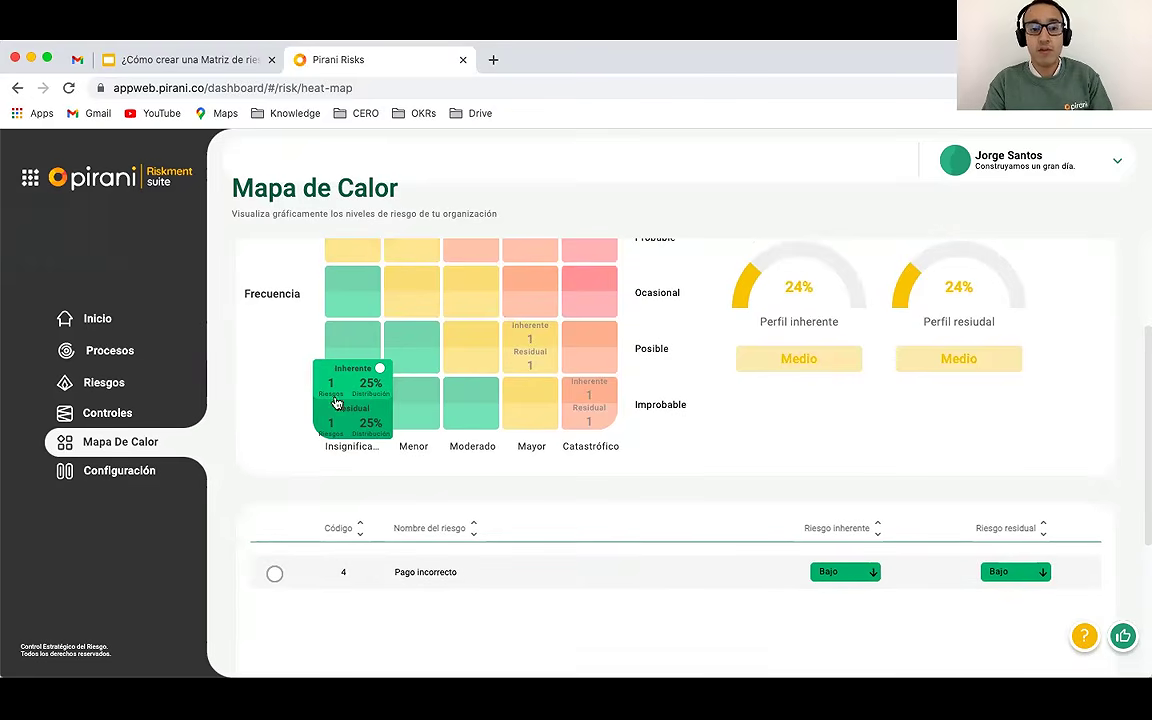
scroll(470, 355, "up", 1)
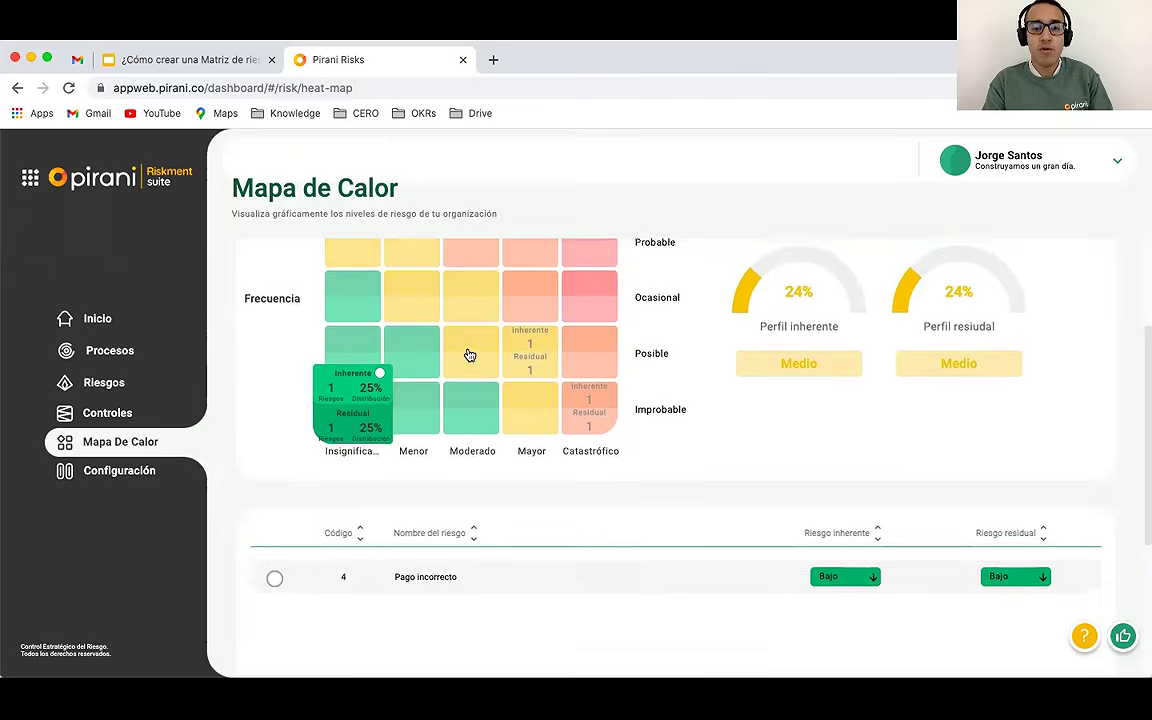
scroll(470, 355, "up", 3)
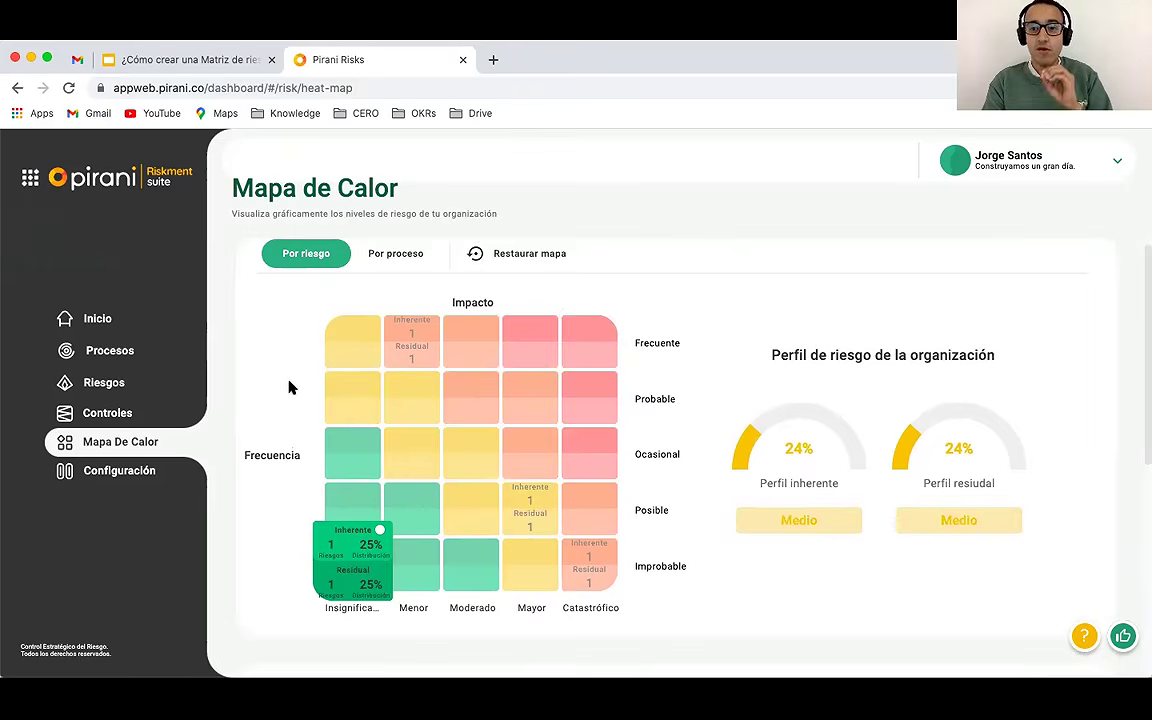
Step: In Controles, start a new control named 'Verificación de gerencia de fondos pagados'
left_click(115, 412)
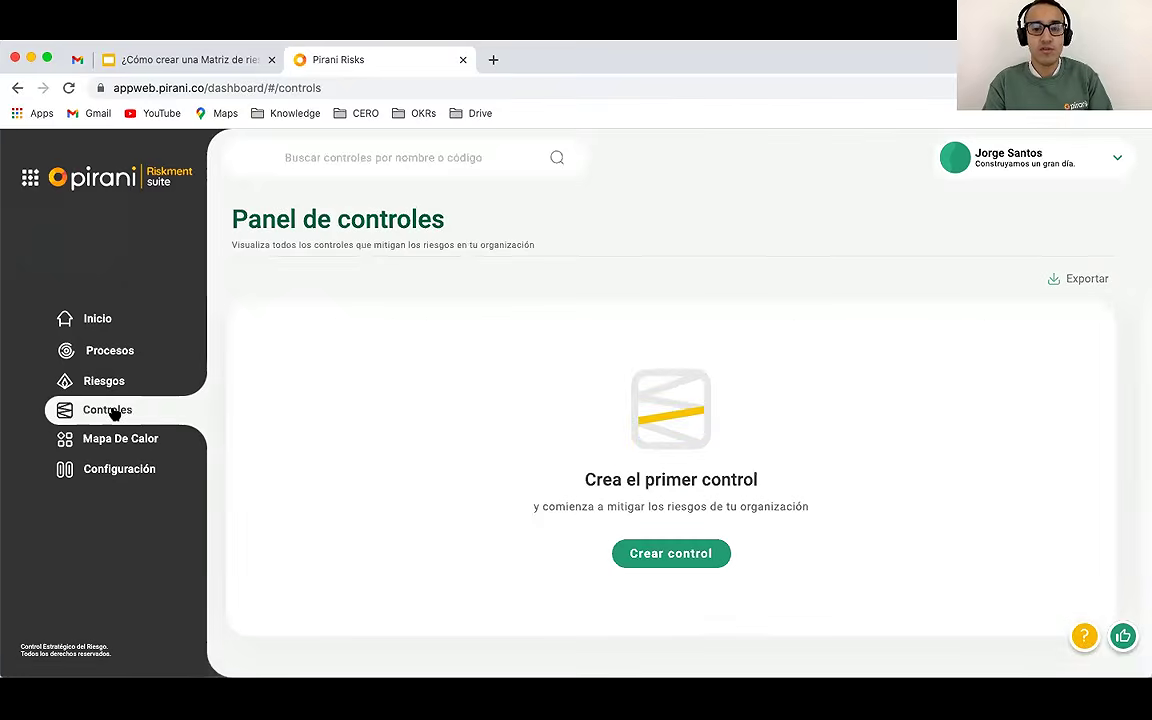
left_click(661, 551)
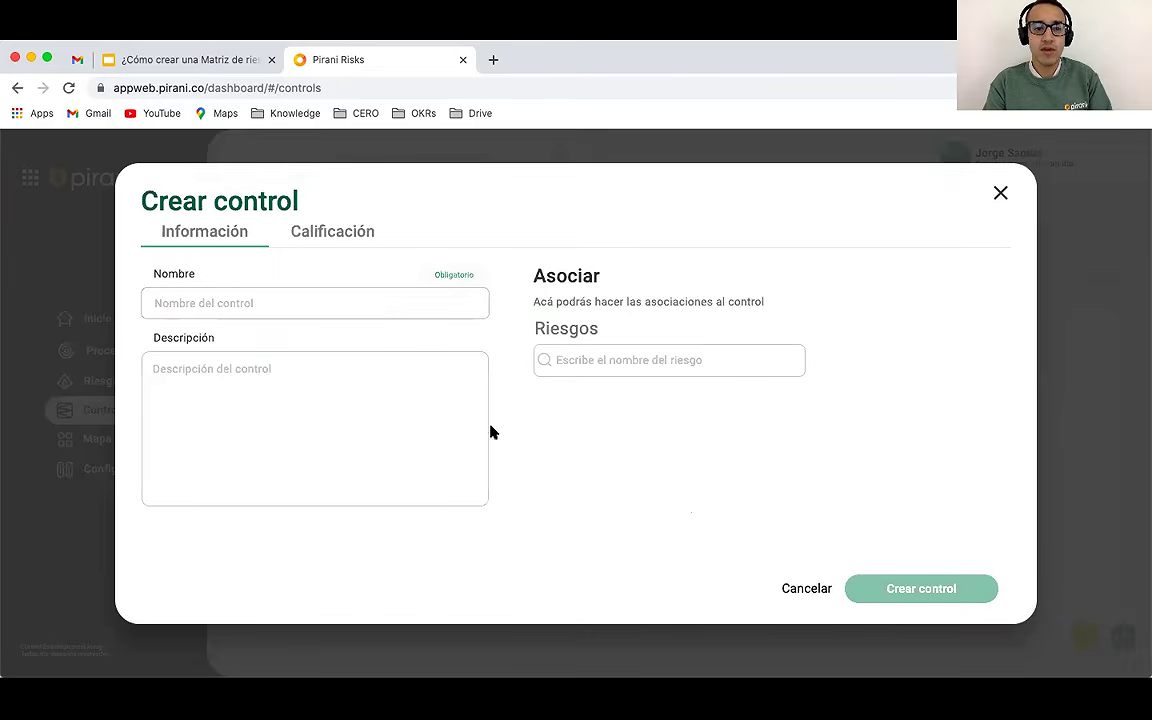
left_click(265, 297)
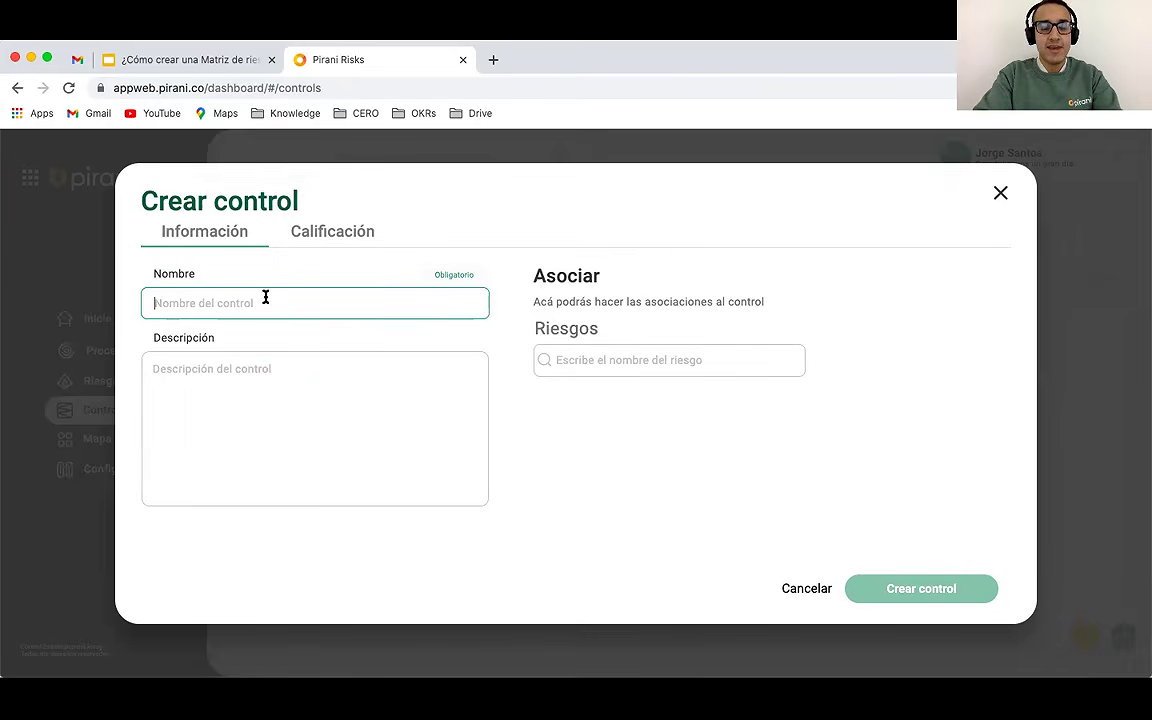
type("V")
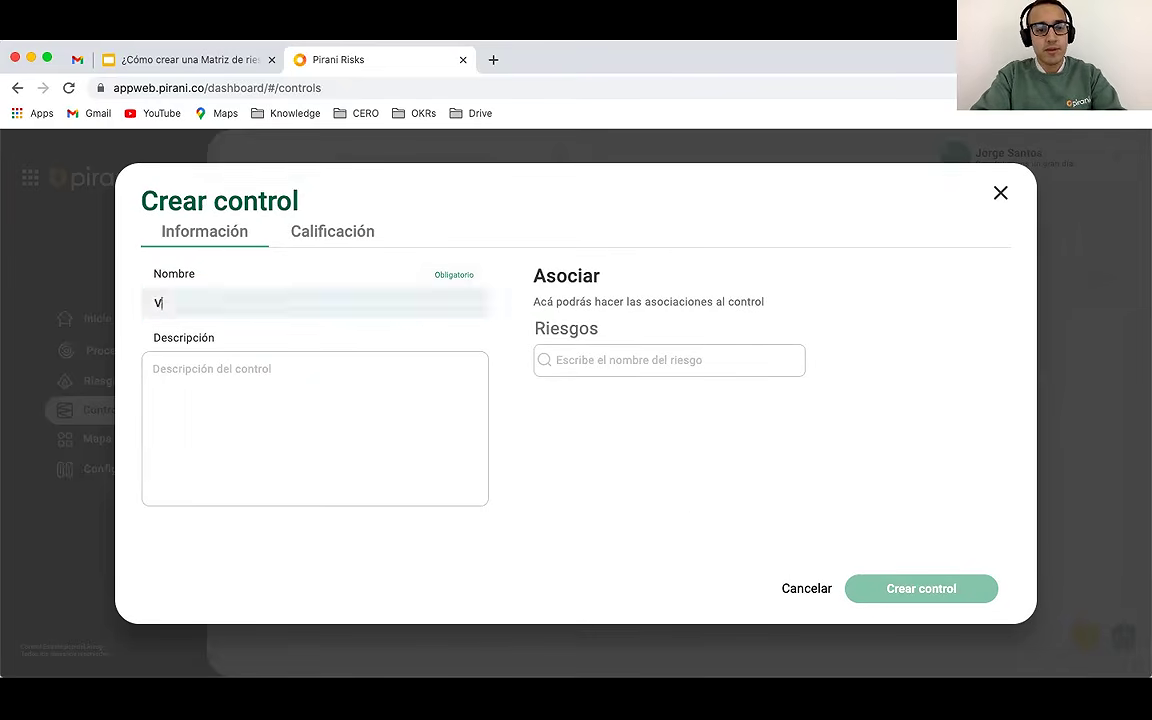
type("erificación")
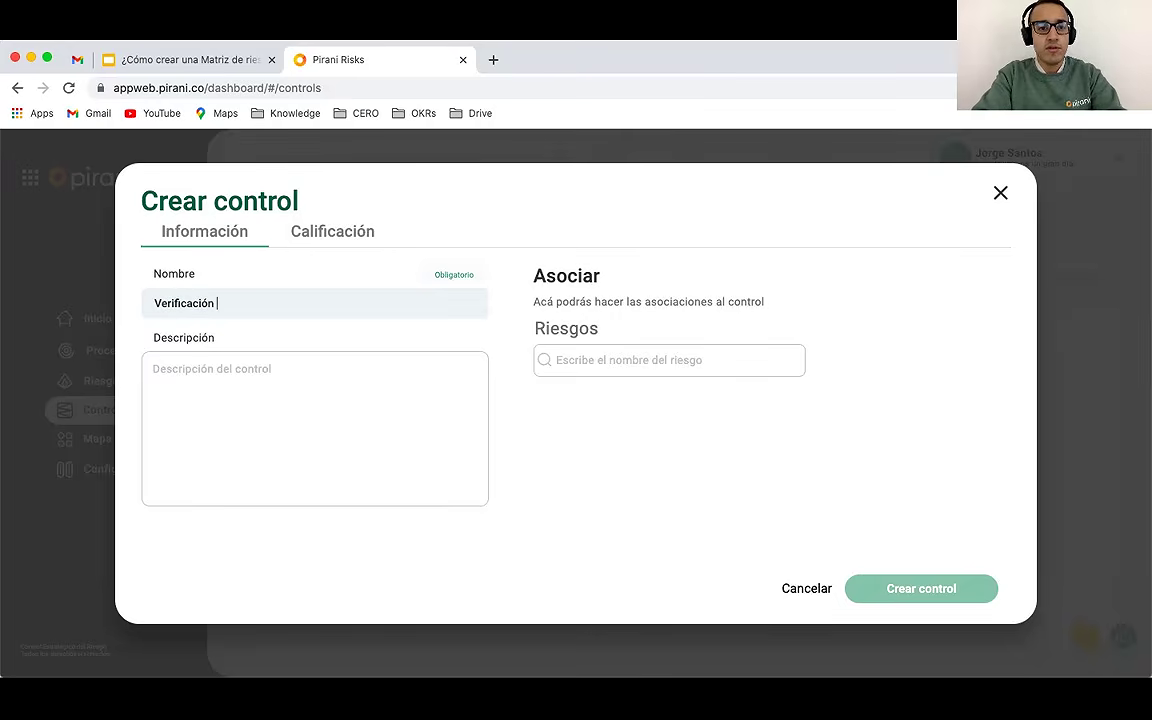
type(" de gerenci")
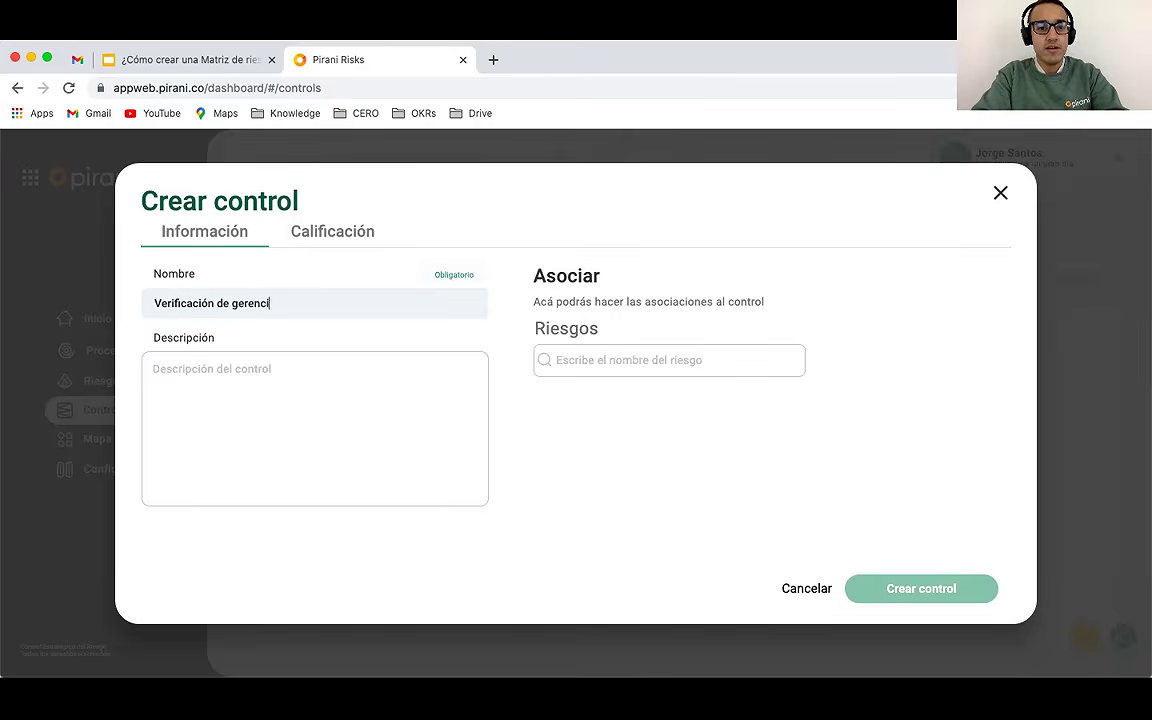
type("a de fondos pagados")
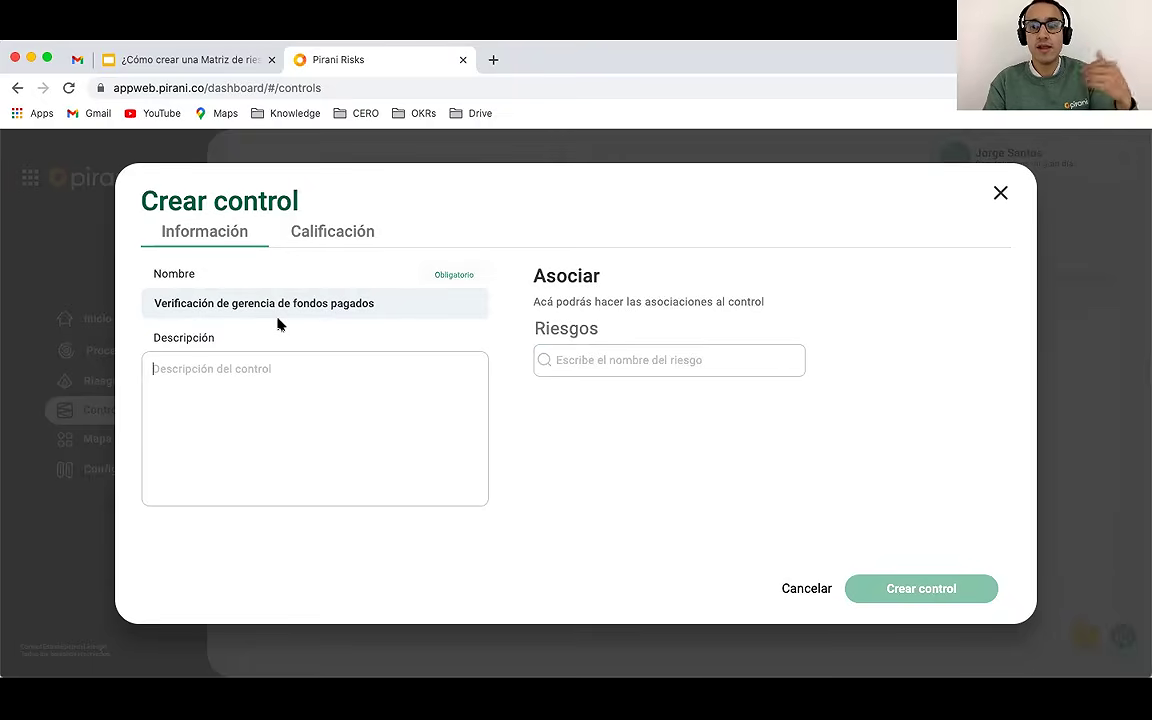
Step: Link the risks Desvío de capitales and Registro fraudulento de proveedores to the control
left_click(599, 357)
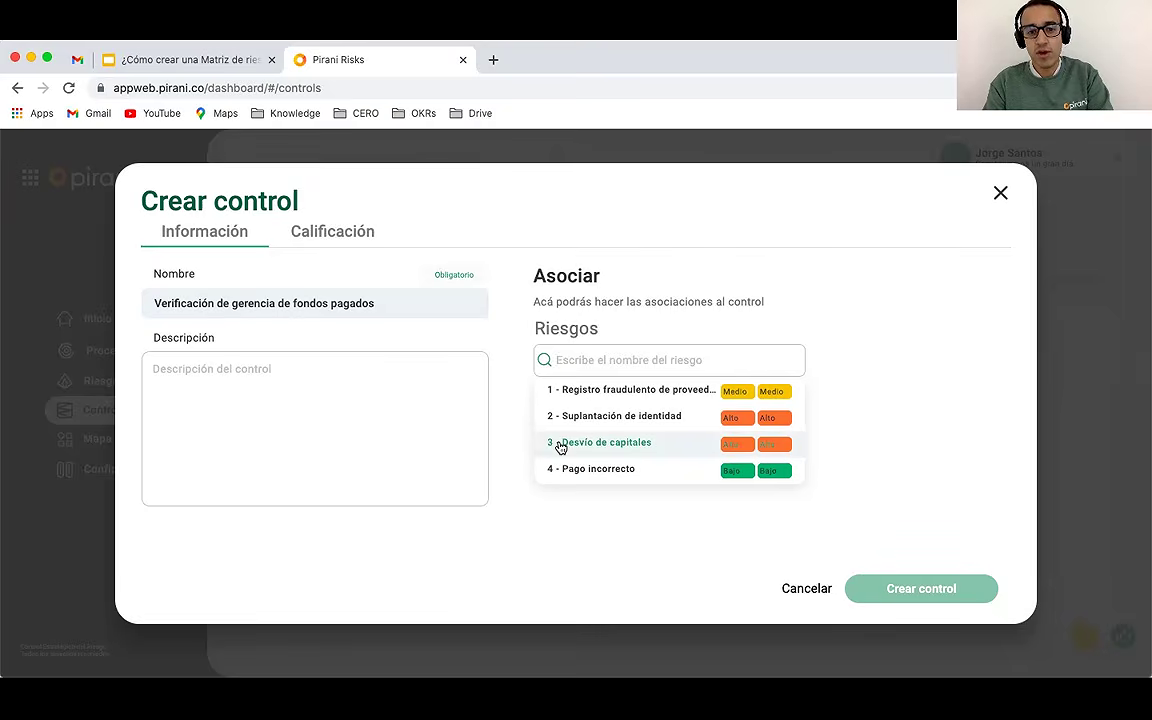
left_click(562, 447)
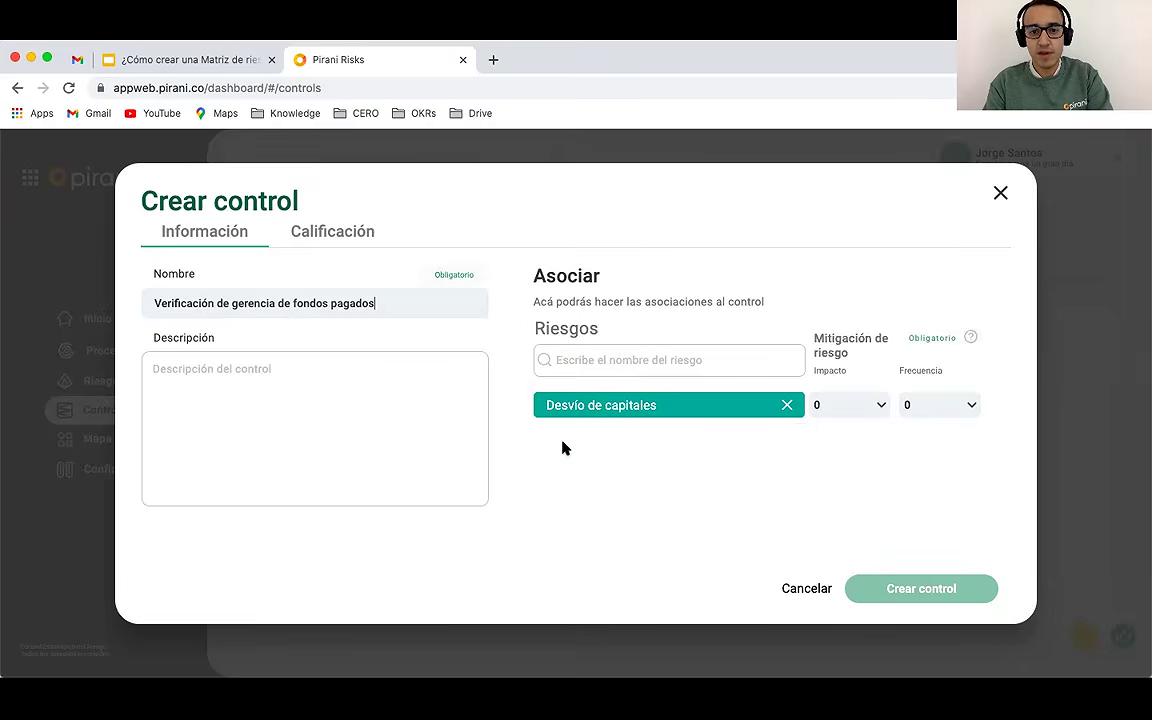
left_click(608, 358)
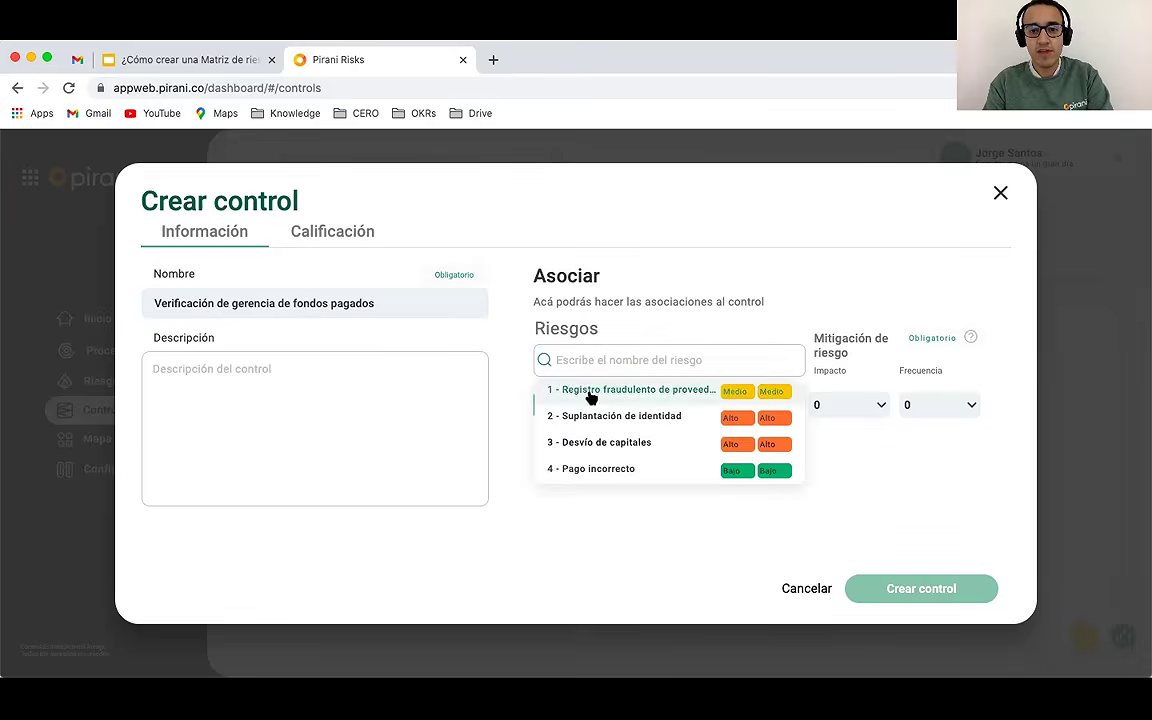
left_click(594, 392)
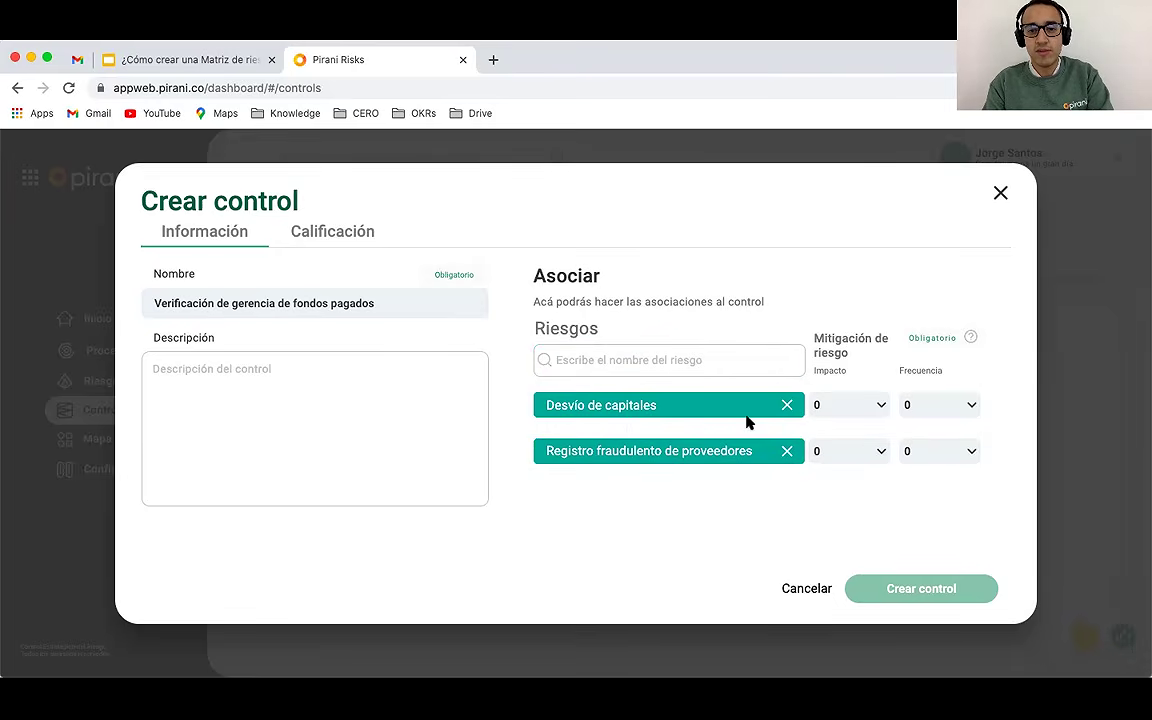
Step: Set Desvío de capitales mitigation to impact 100 and frequency 50
left_click(864, 414)
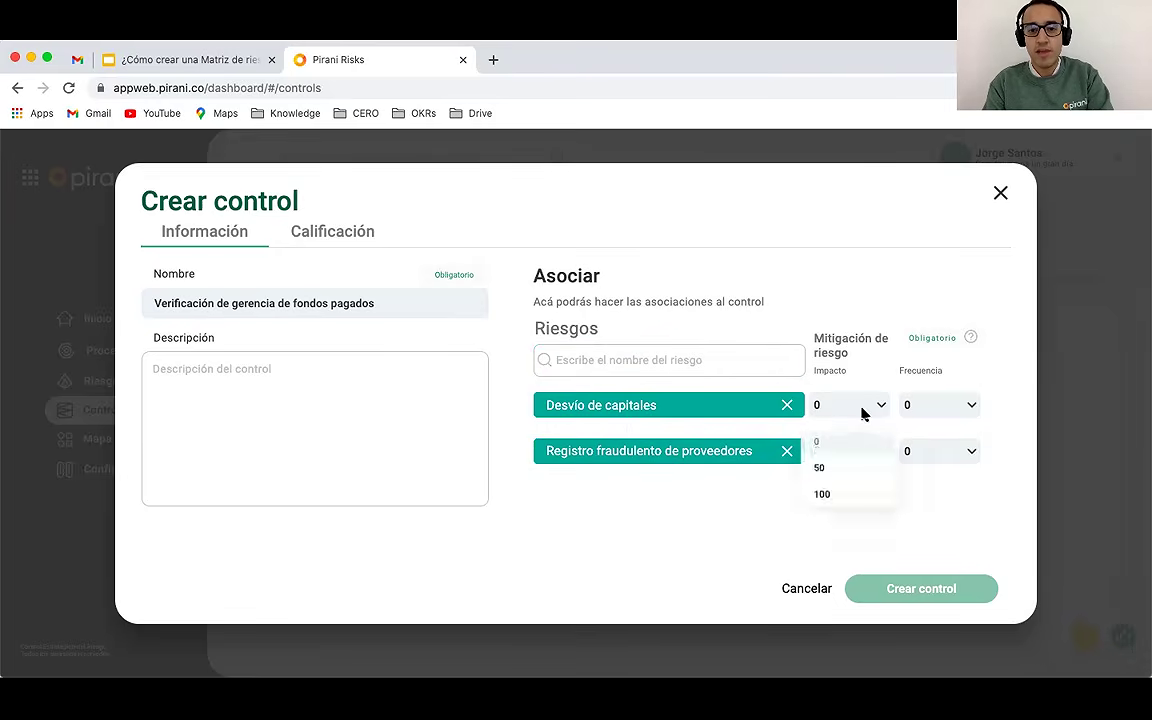
left_click(824, 494)
left_click(936, 411)
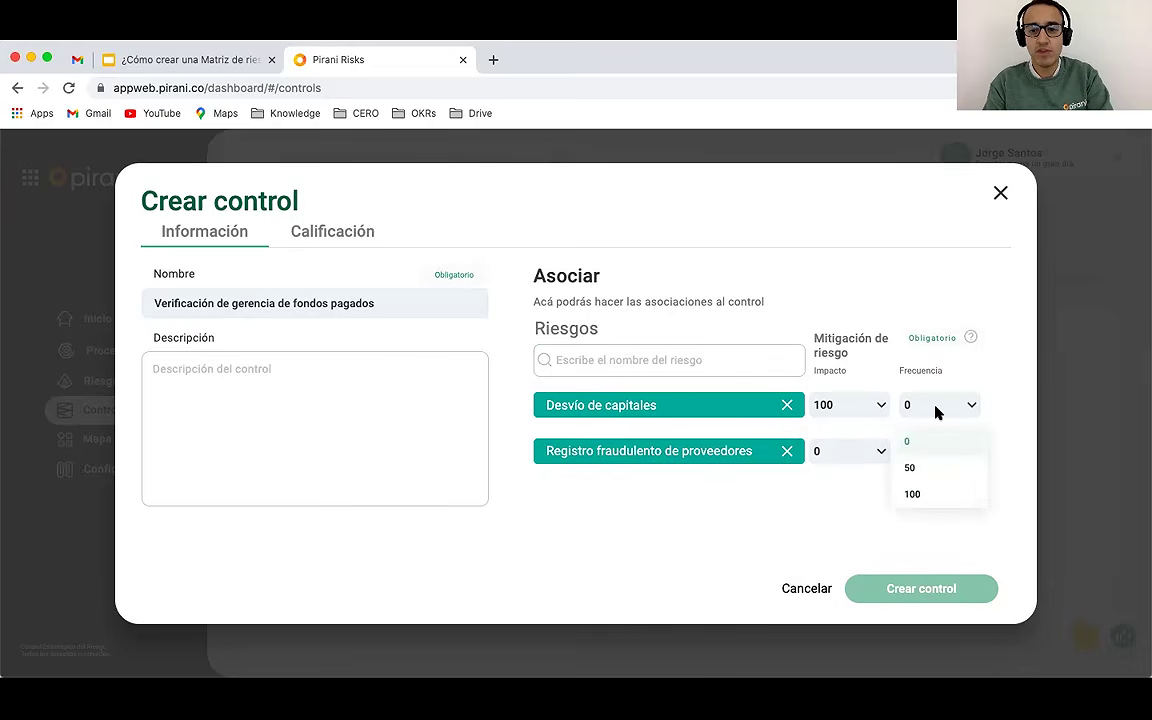
left_click(909, 468)
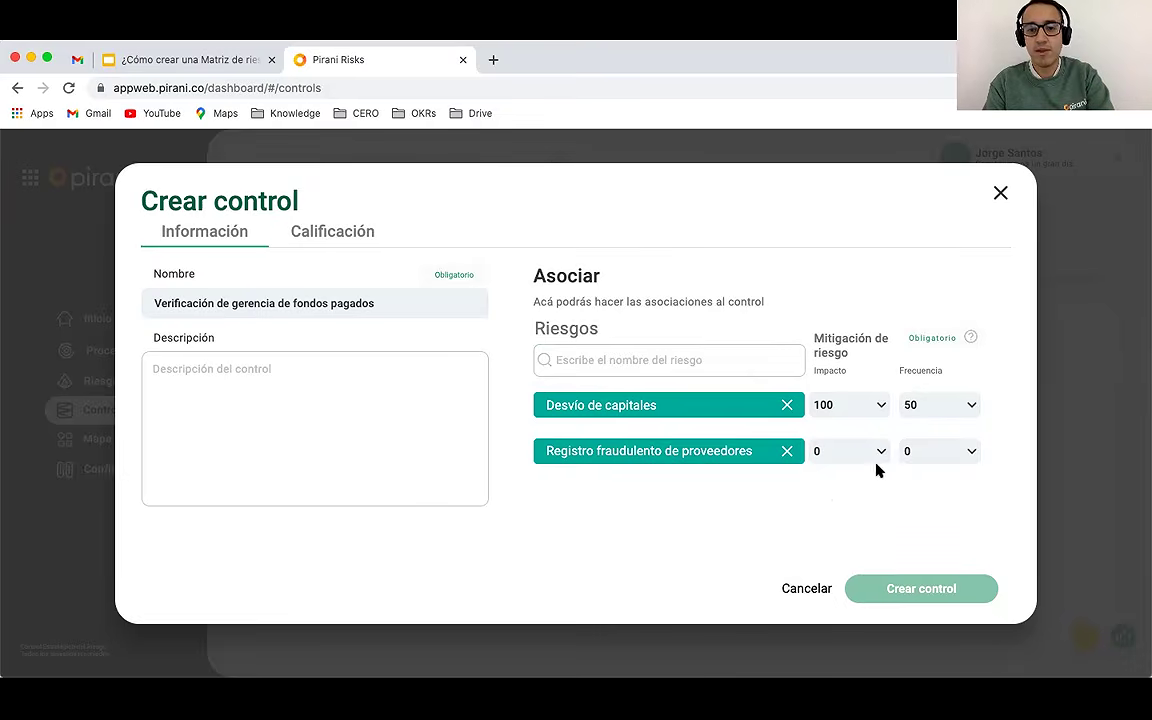
Step: Set Registro fraudulento de proveedores mitigation to impact 50 and frequency 50
left_click(871, 463)
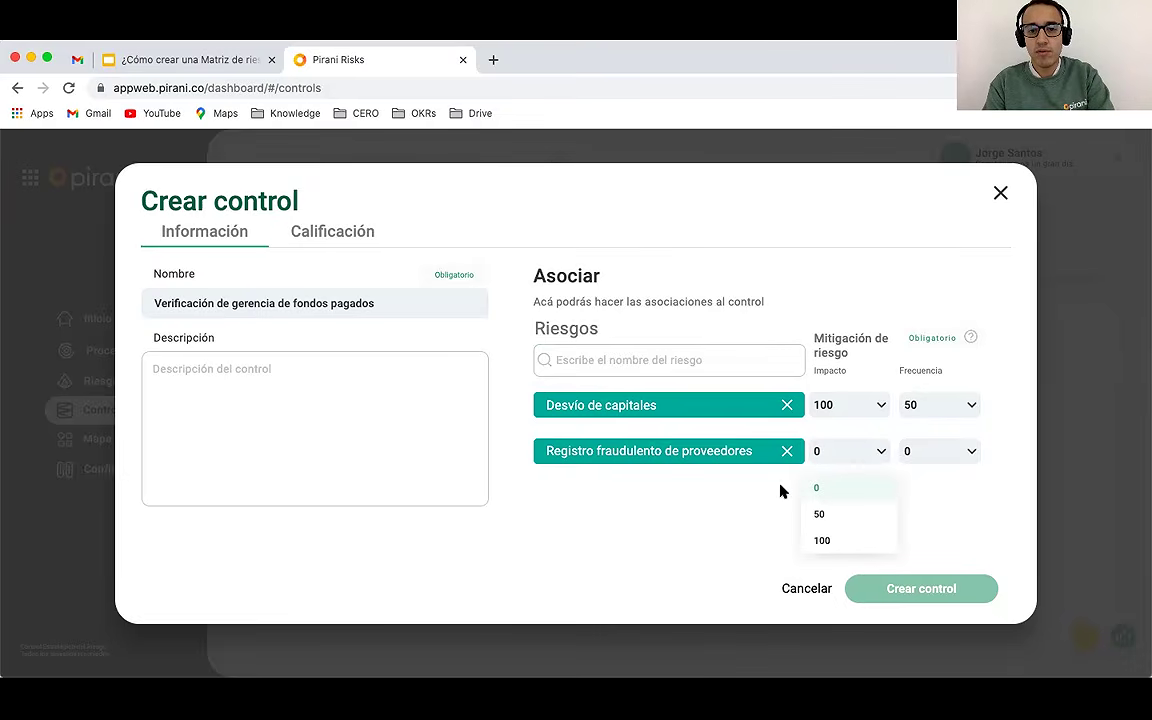
left_click(816, 513)
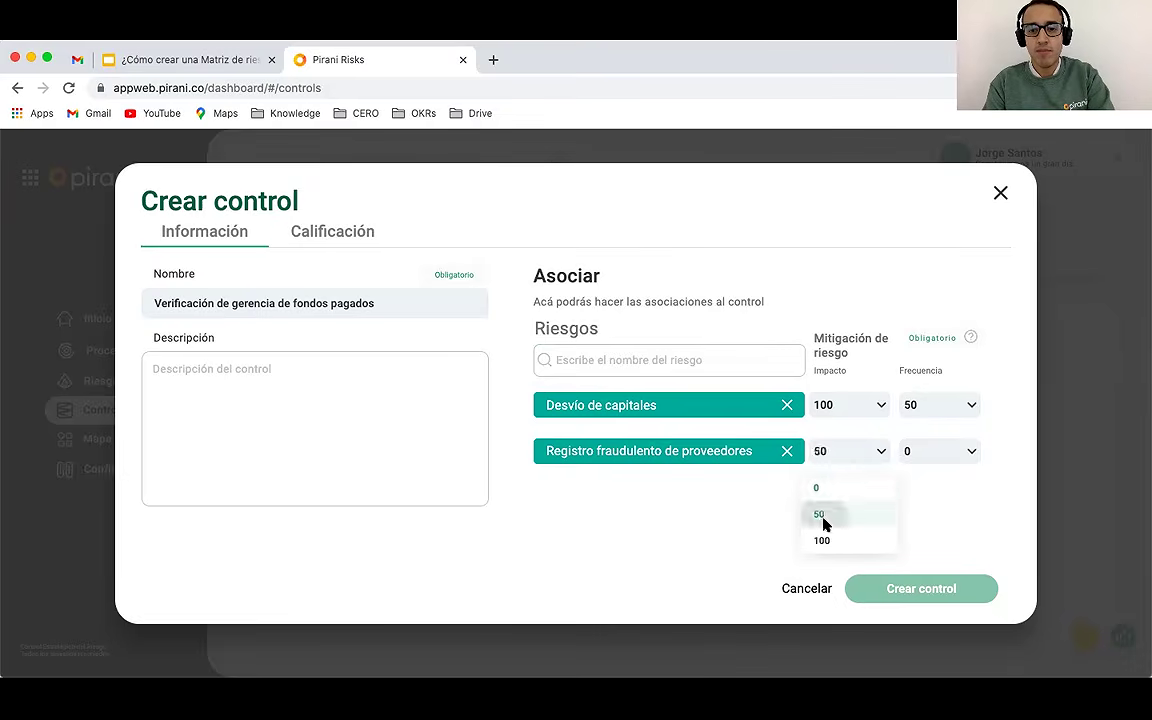
left_click(940, 462)
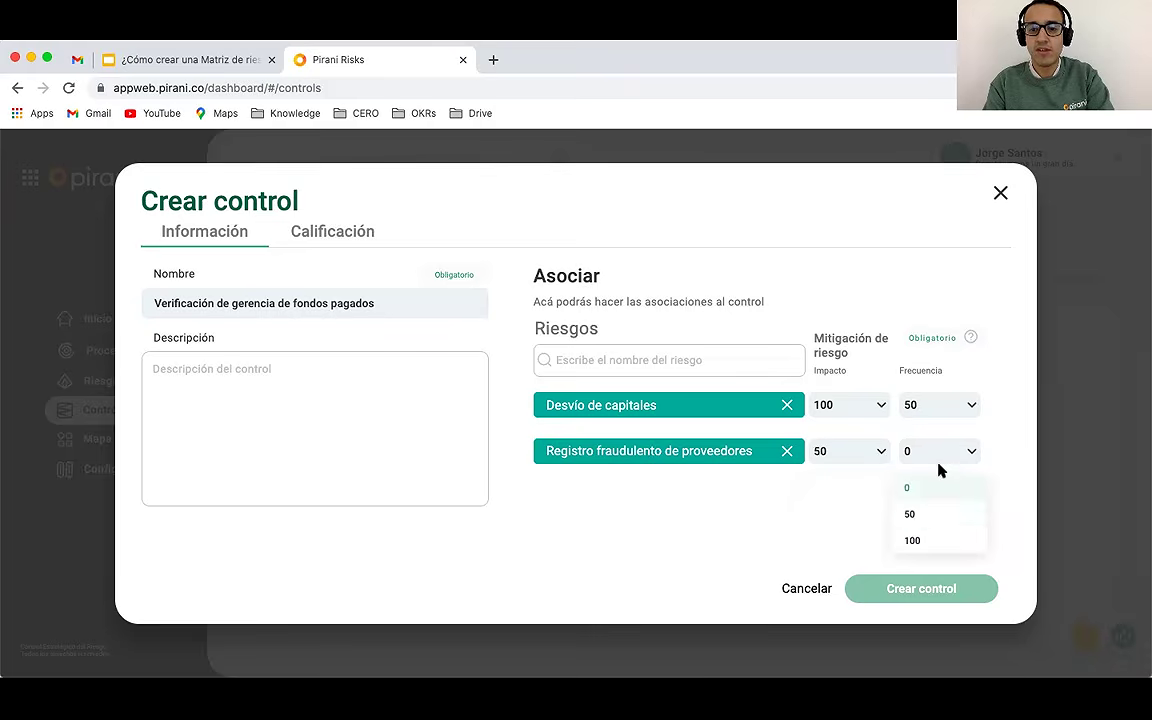
left_click(911, 515)
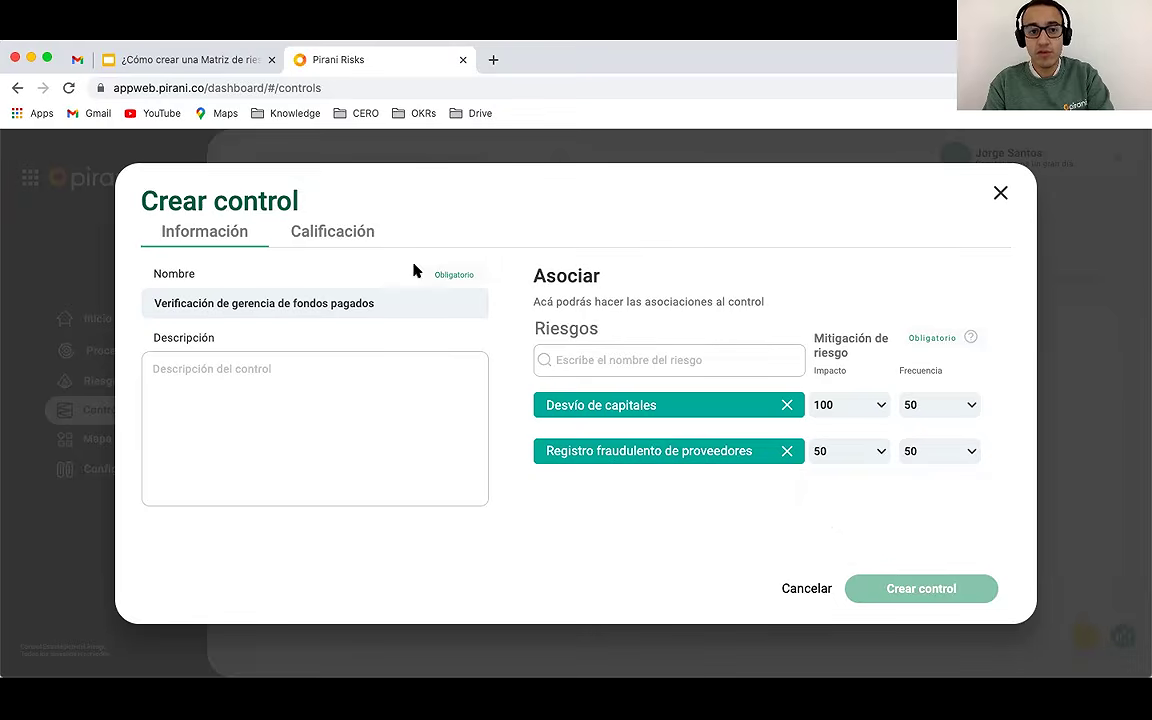
Step: On the Calificación tab, rate the control as Preventivo, Manual, with frequency Si
left_click(332, 235)
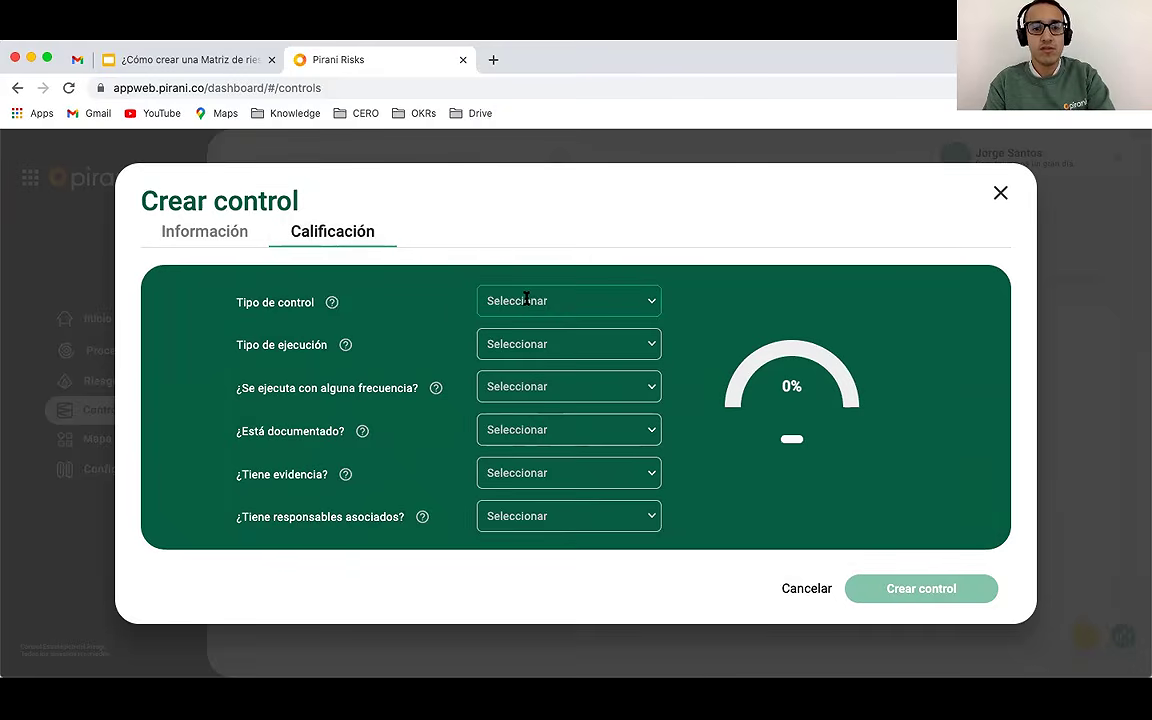
left_click(651, 300)
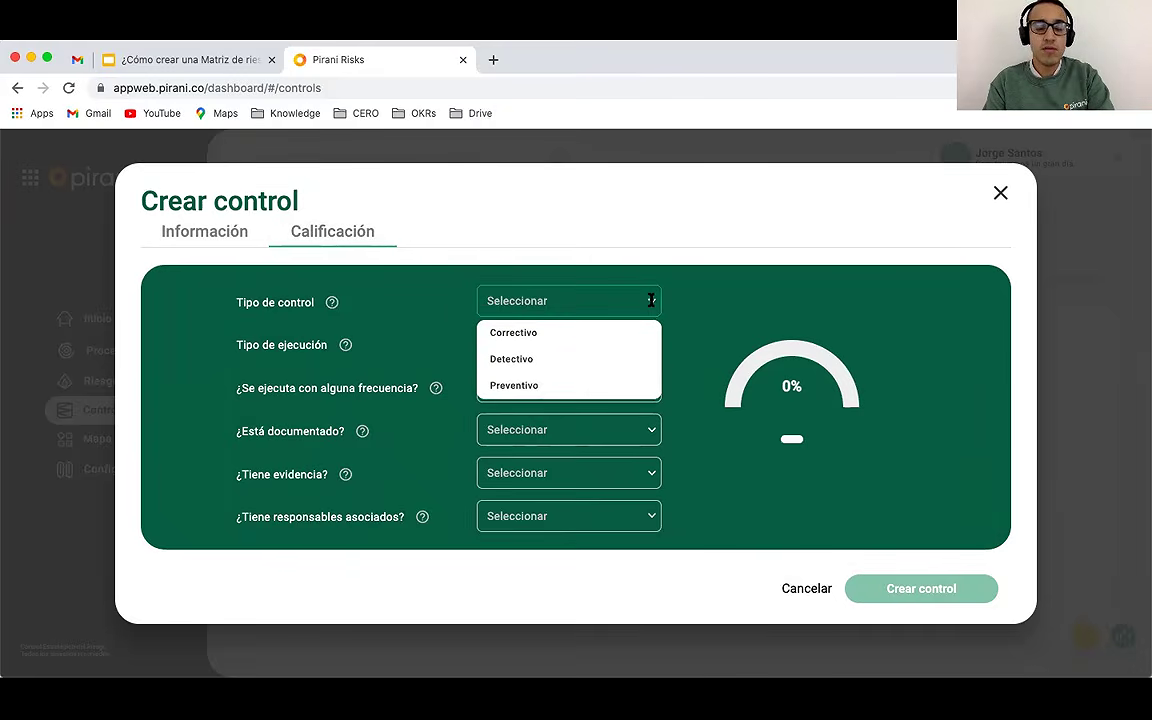
left_click(514, 387)
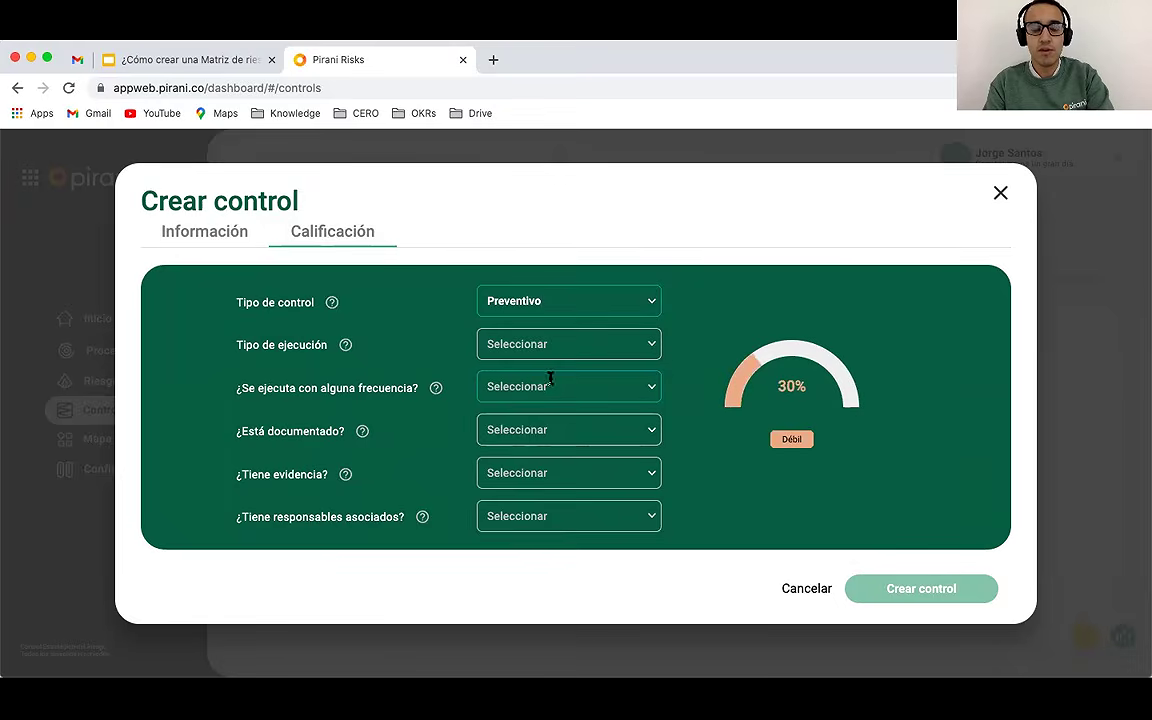
left_click(527, 346)
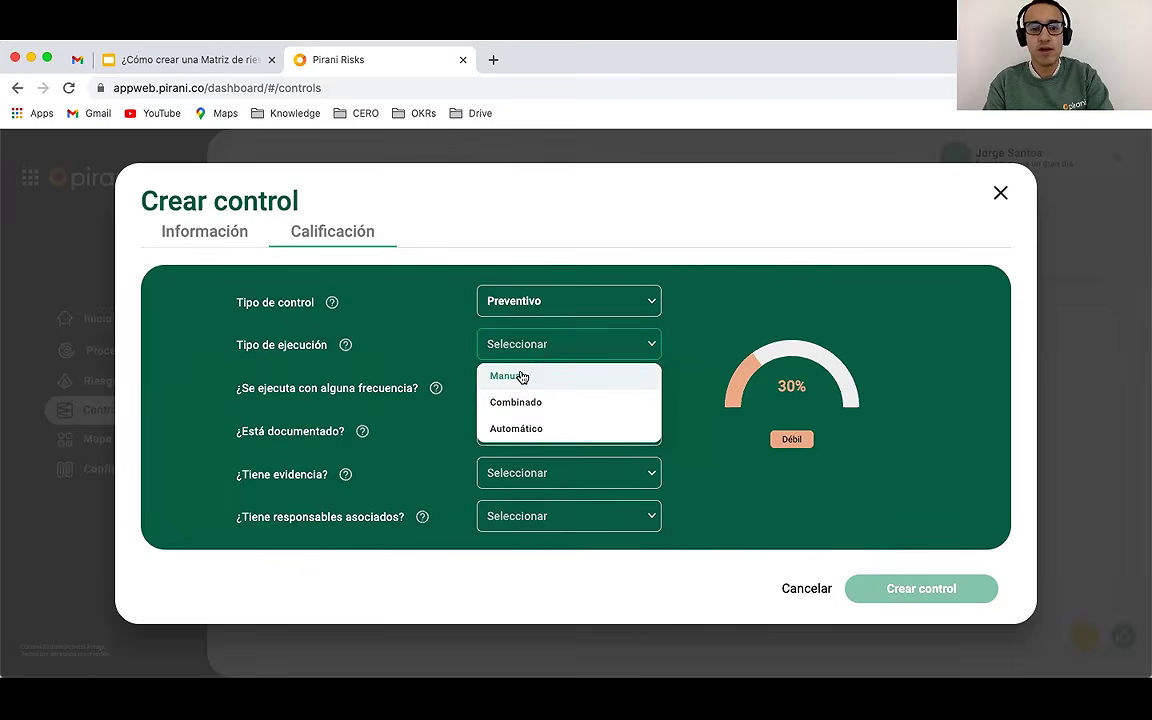
left_click(521, 376)
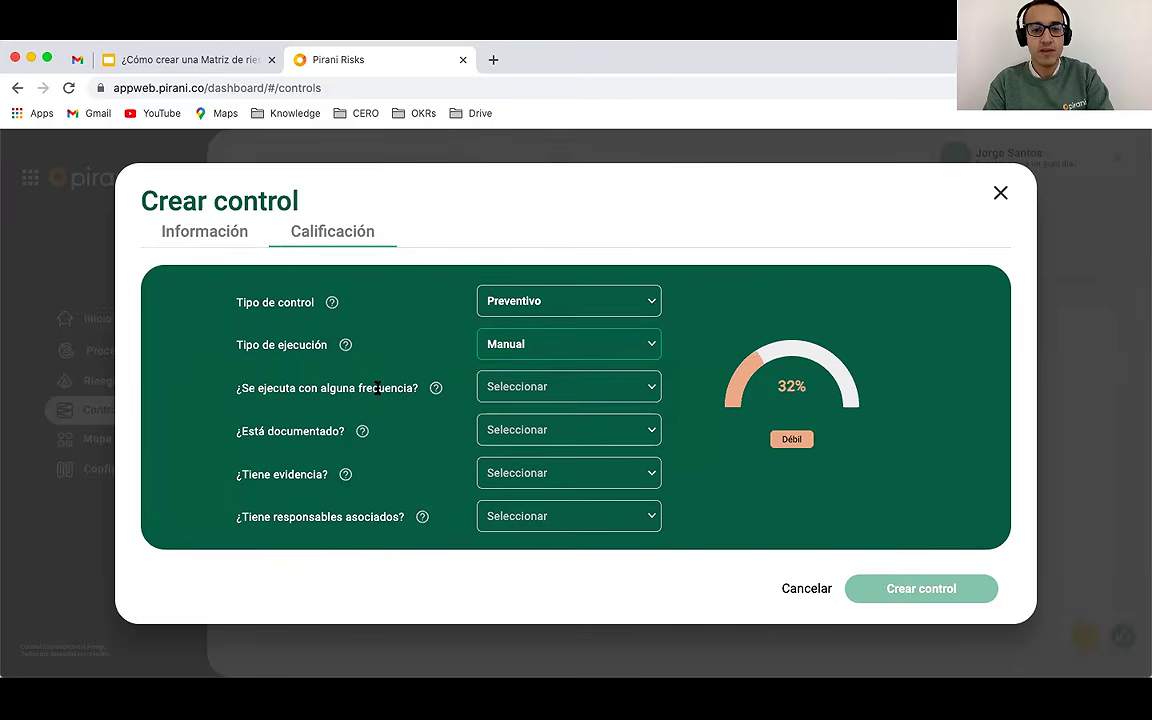
left_click(516, 389)
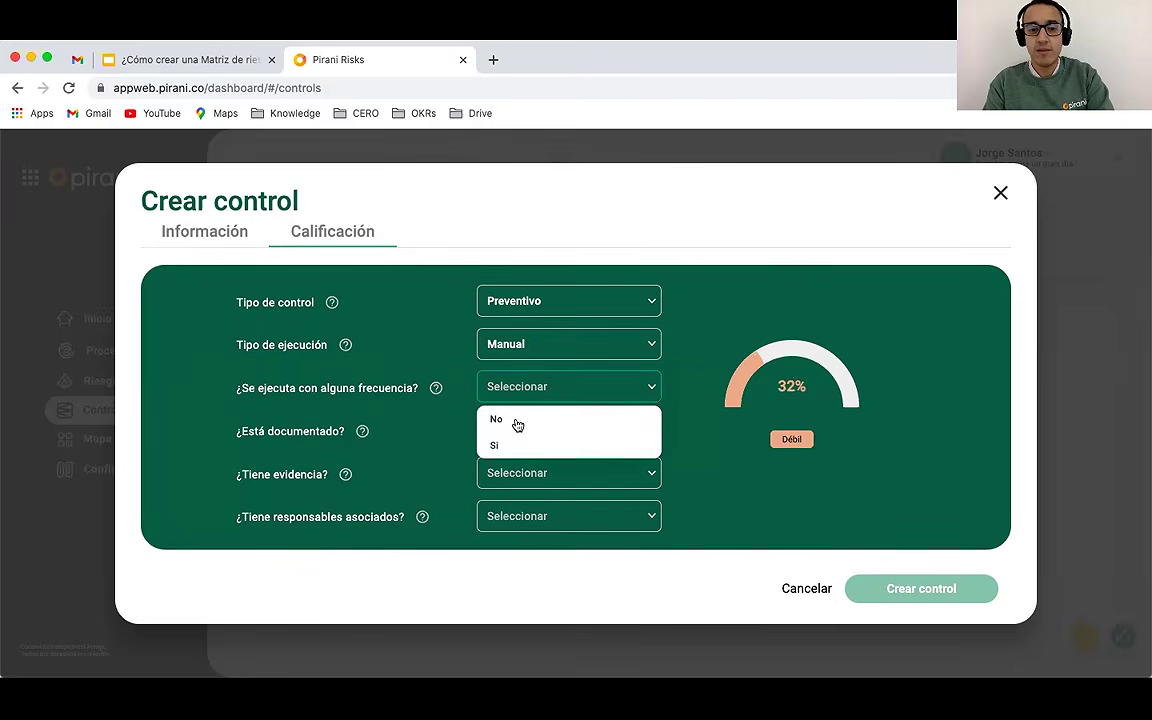
left_click(513, 442)
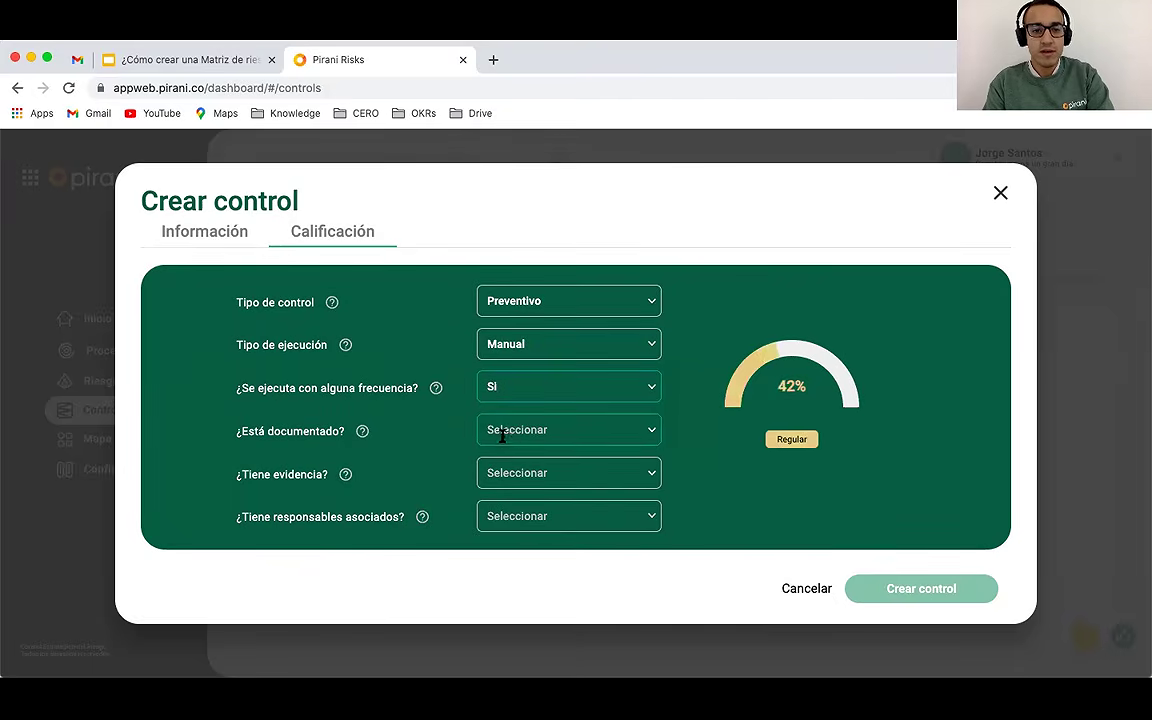
Step: Mark it Documentado with evidence and assigned owners, then create the 82% Fuerte control
left_click(500, 432)
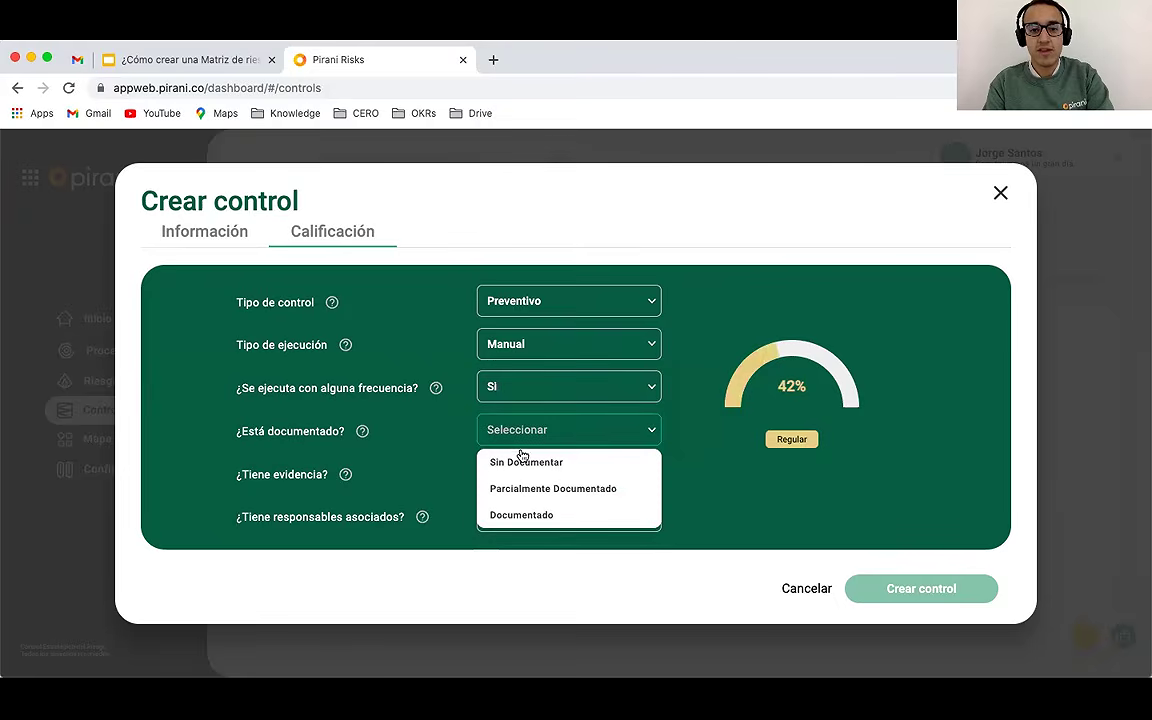
left_click(522, 514)
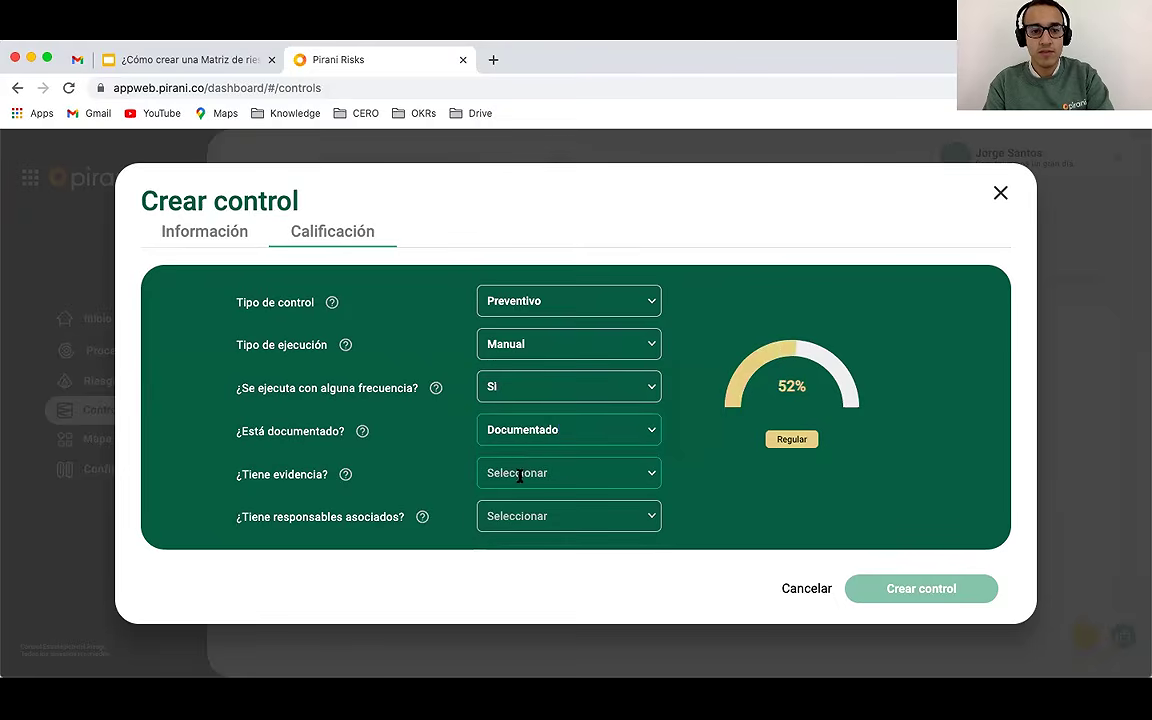
left_click(514, 473)
left_click(514, 532)
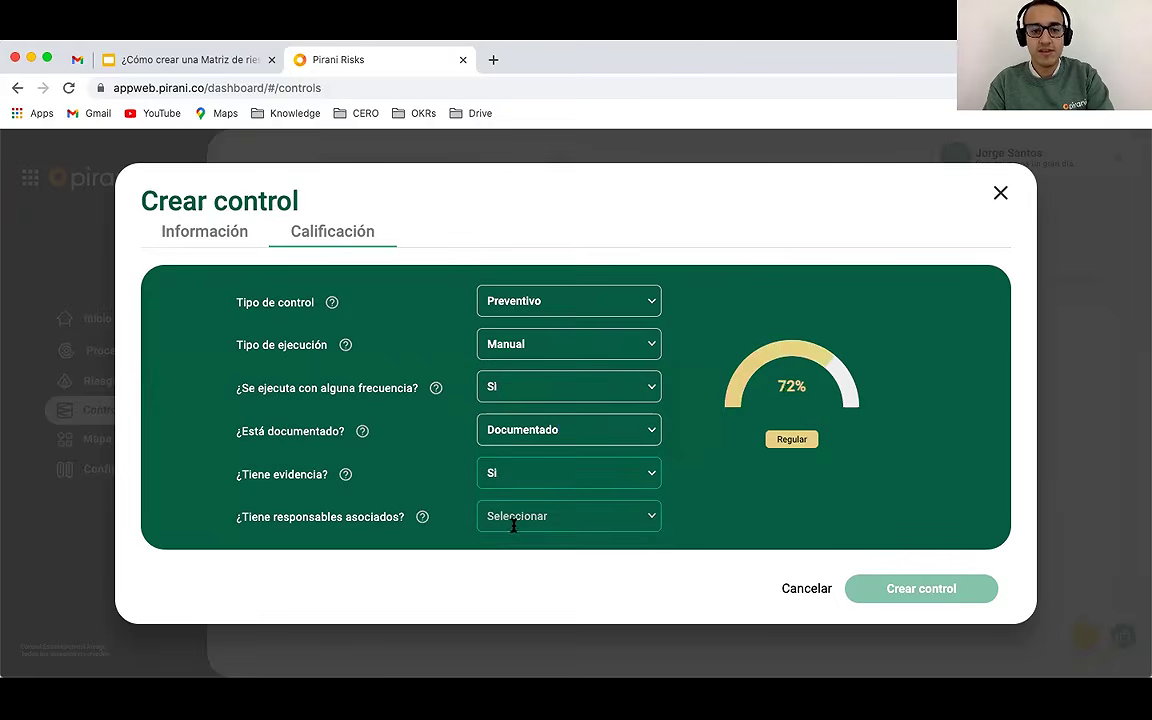
left_click(522, 516)
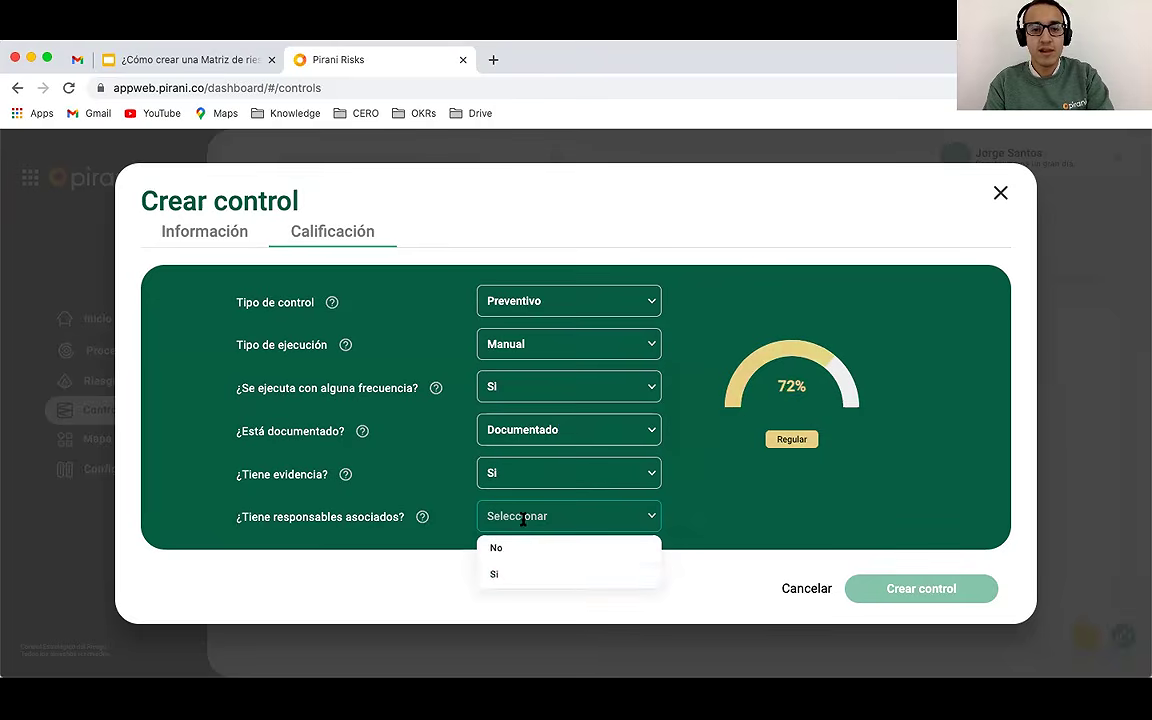
left_click(504, 573)
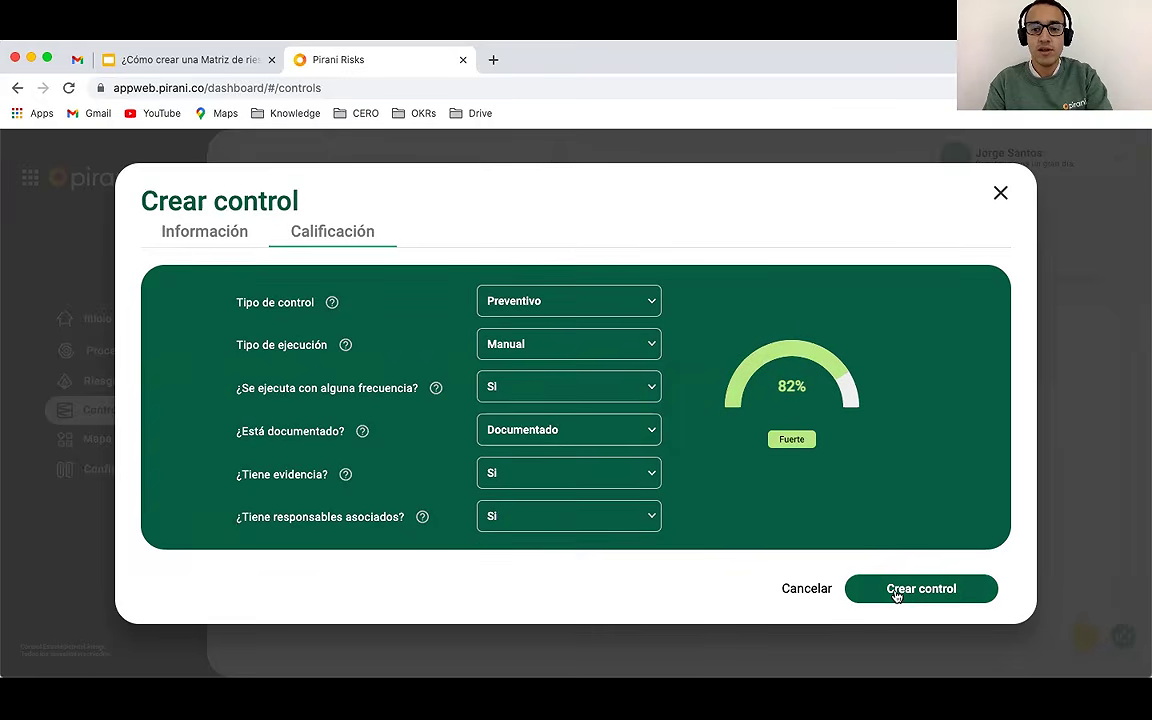
left_click(897, 591)
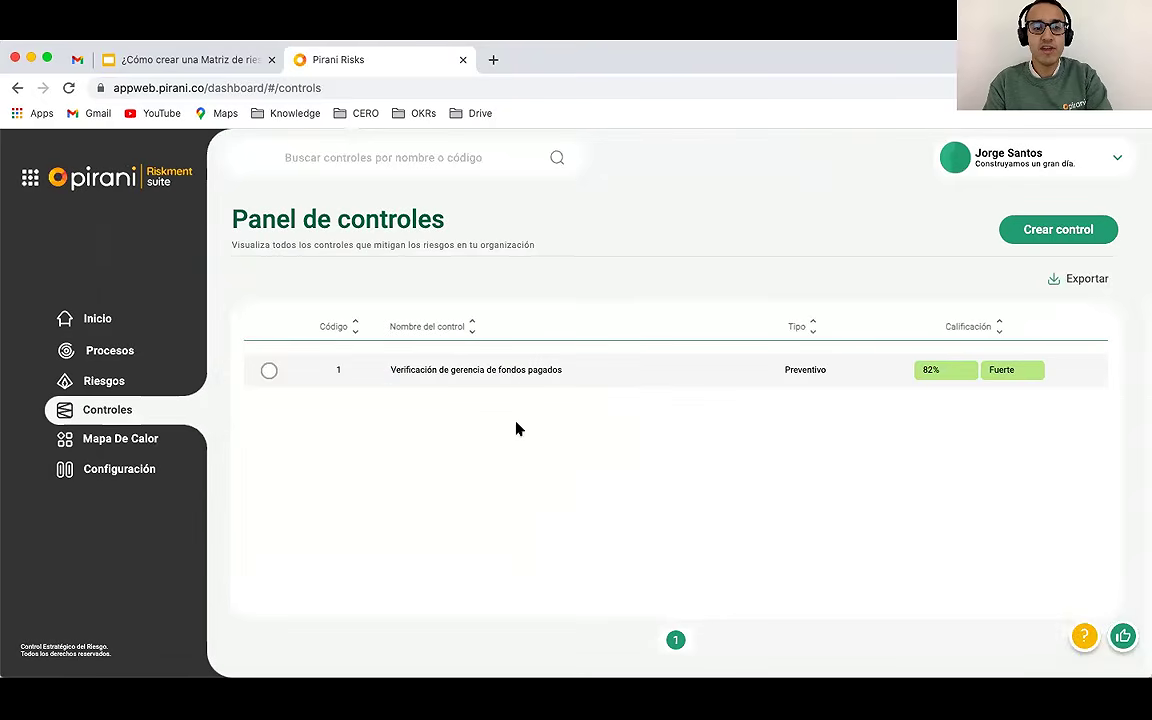
Step: Open Mapa De Calor to see residual risk at 14.38% Bajo versus inherent 24% Medio
left_click(119, 439)
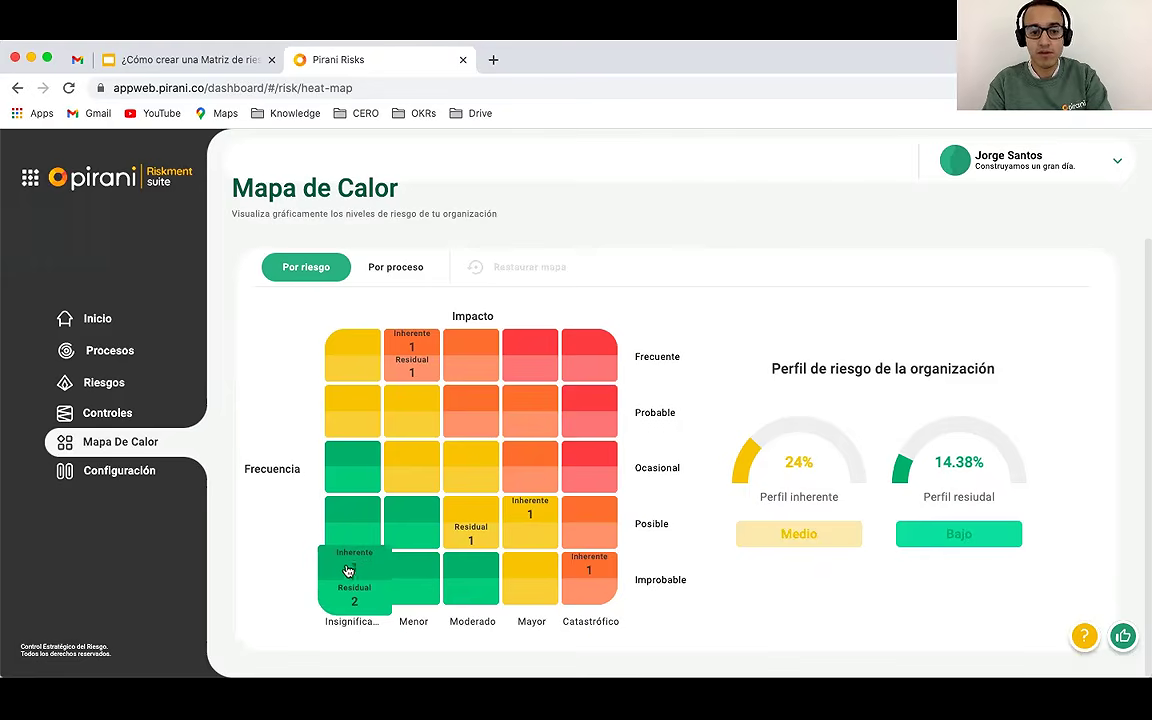
Step: Switch the cell card to Residual and filter to Moderado/Posible, showing Registro fraudulento de proveedores
left_click(348, 571)
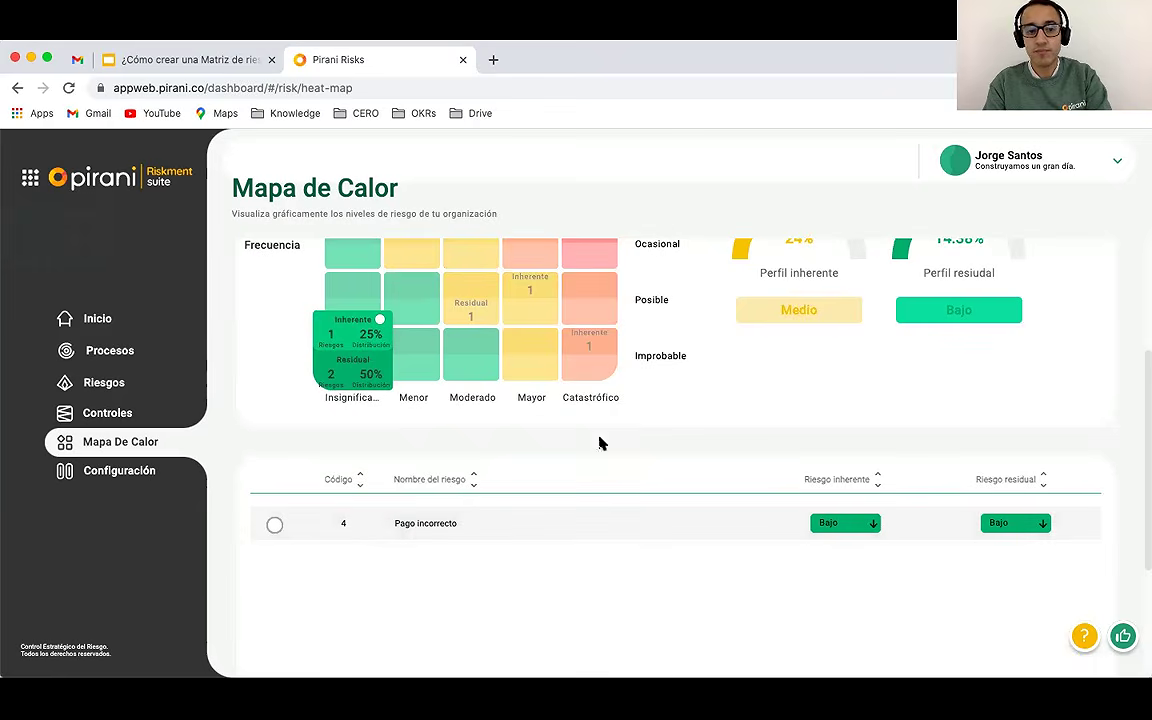
left_click(352, 375)
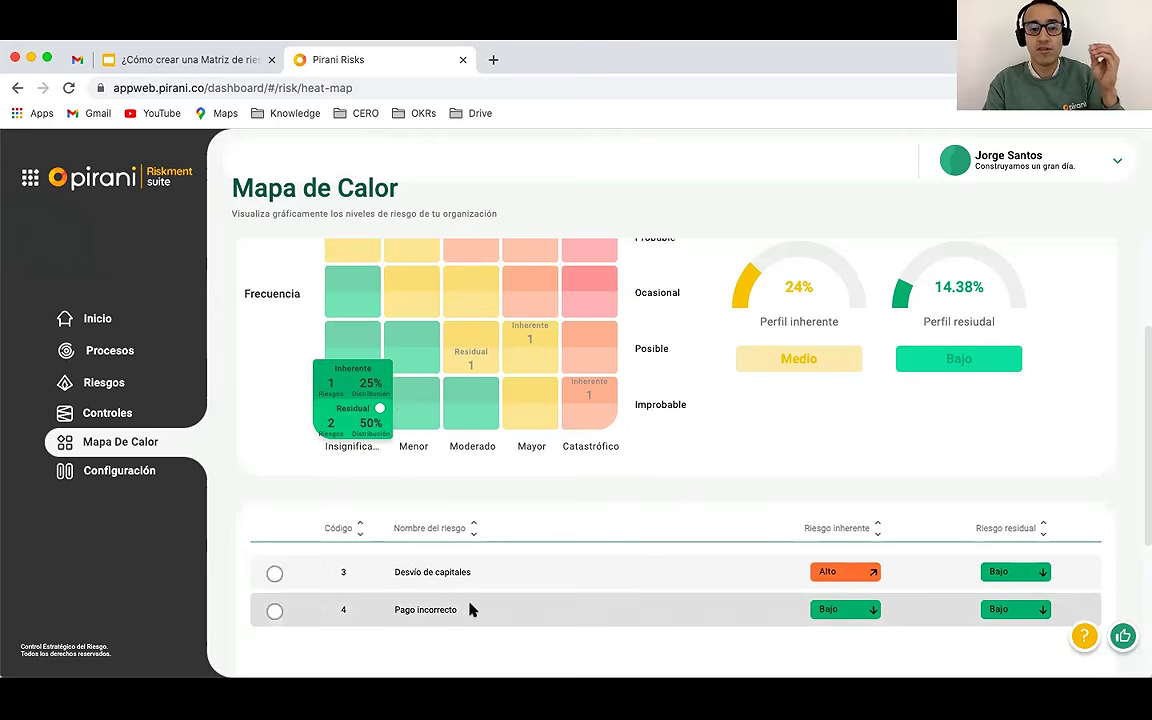
triple_click(406, 575)
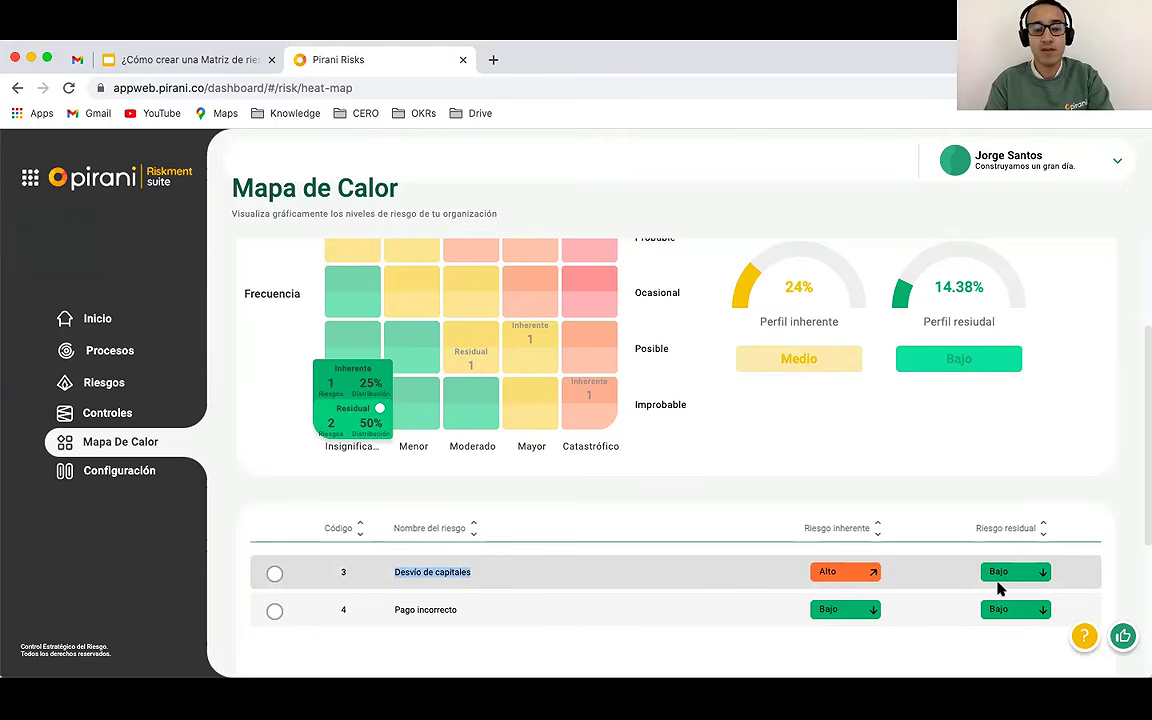
left_click(473, 362)
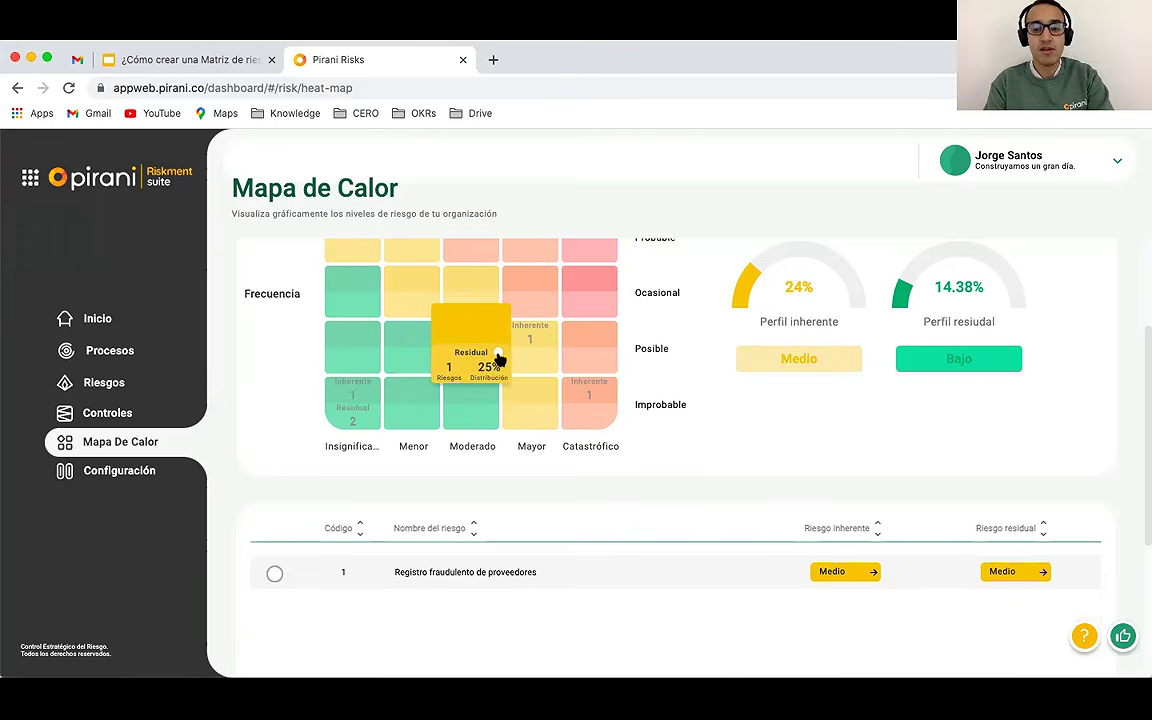
triple_click(403, 572)
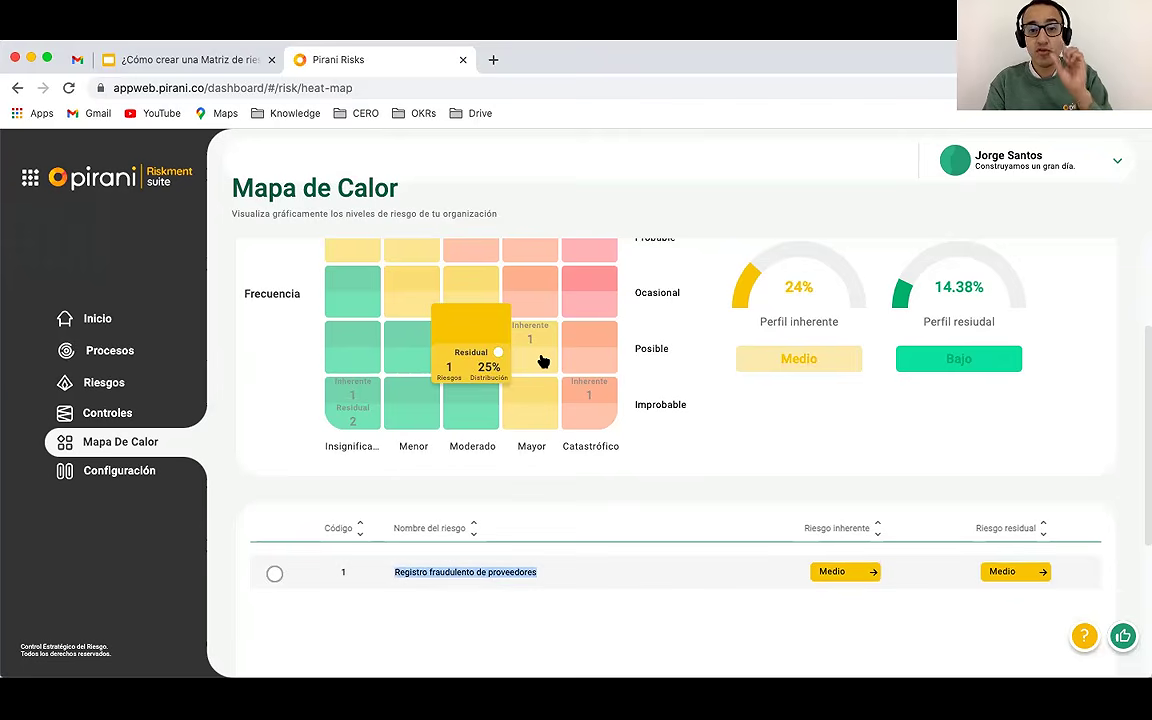
left_click(566, 483)
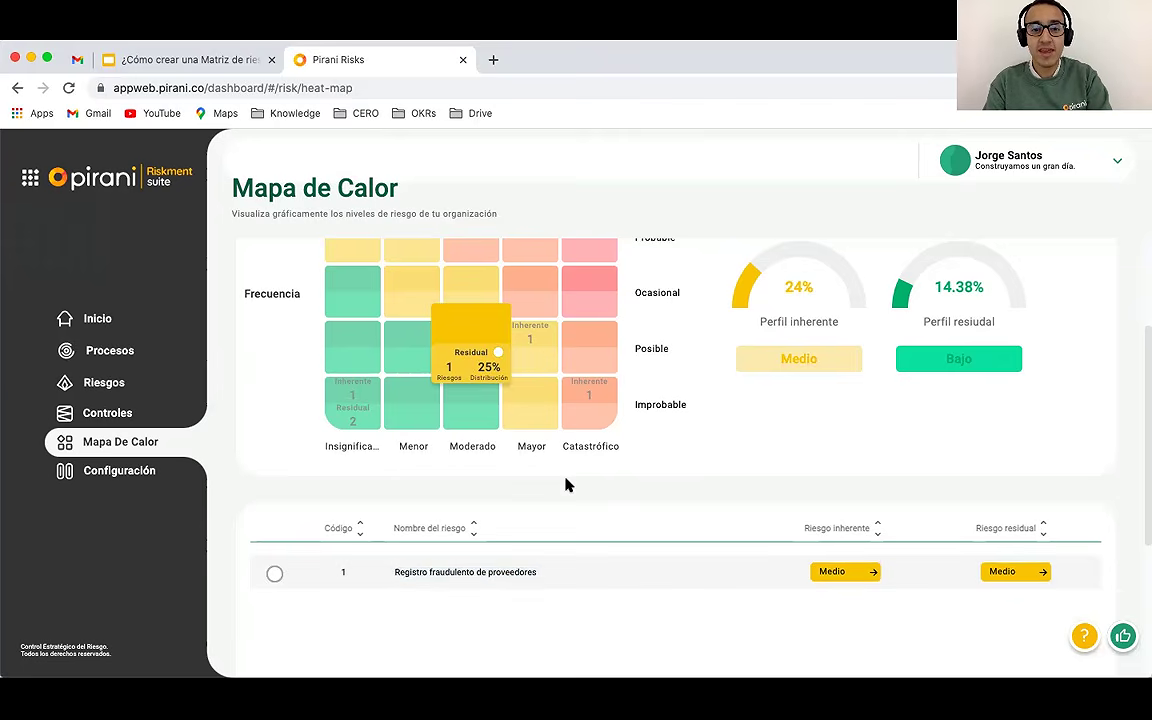
left_click(530, 337)
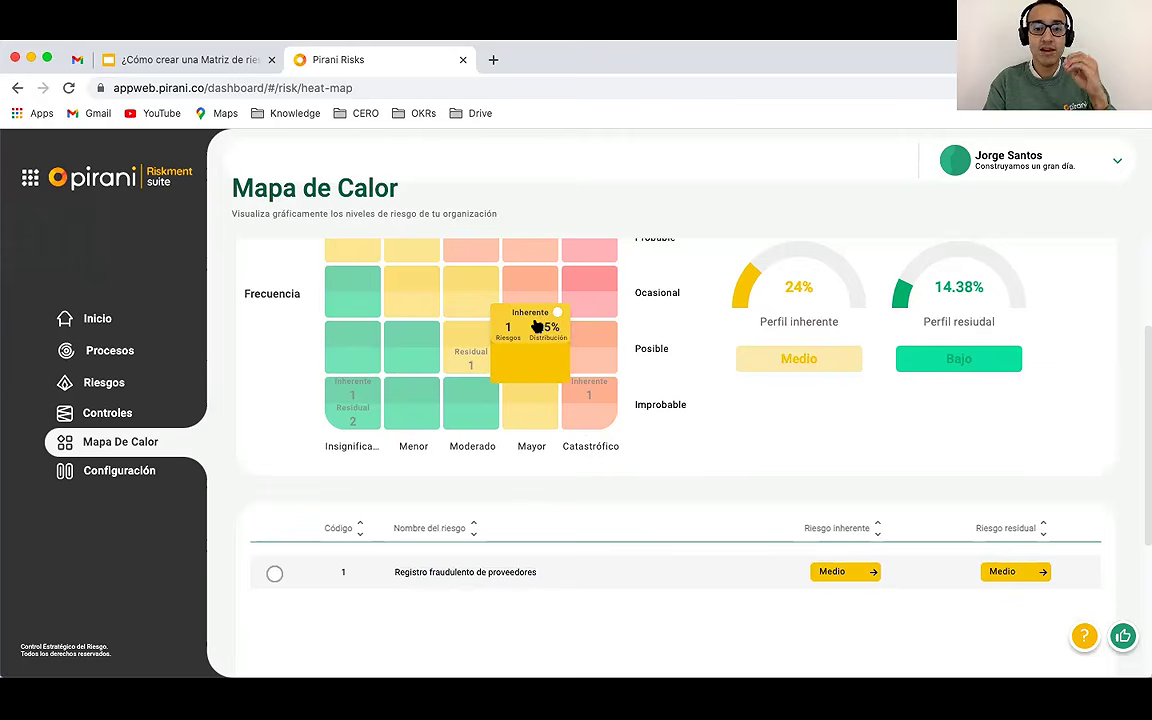
mouse_move(460, 366)
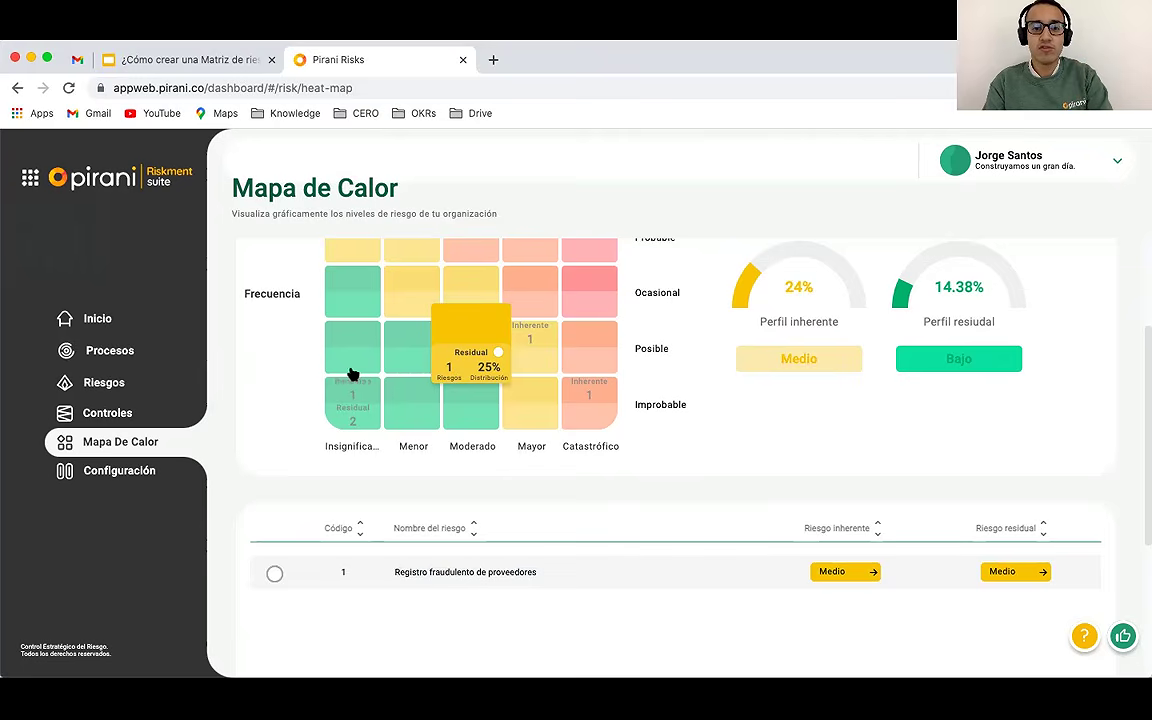
scroll(399, 378, "up", 4)
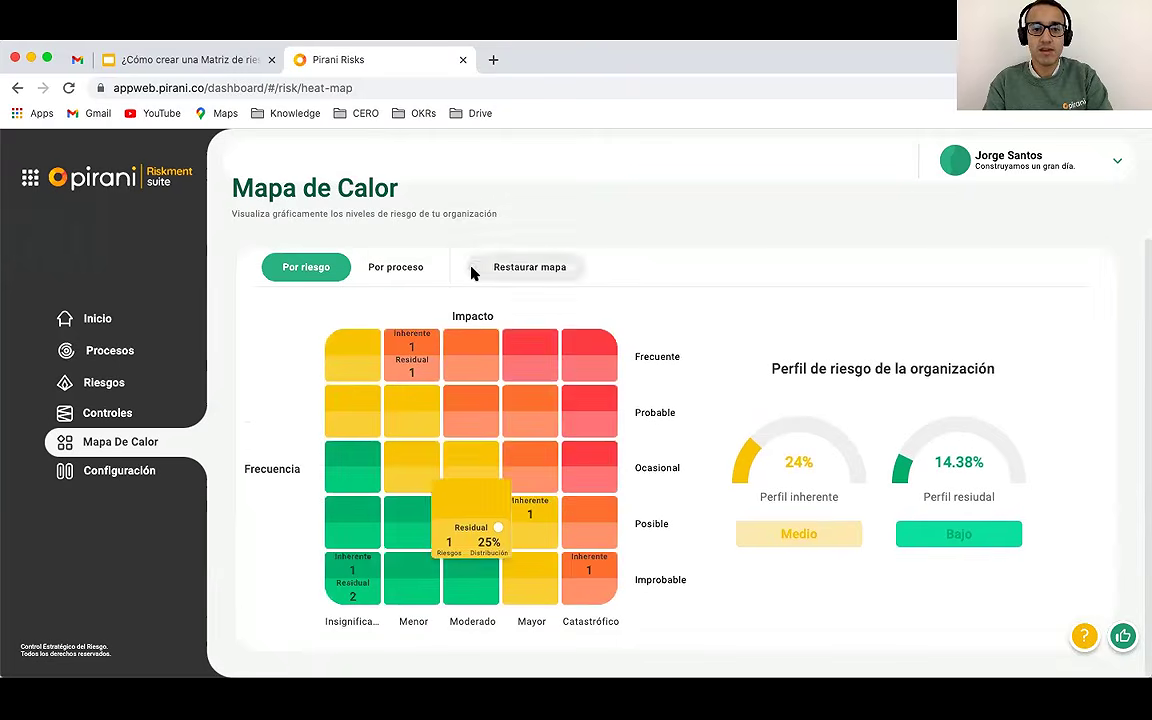
Step: Review the four risks in Panel del riesgo, then reload the unfiltered Mapa De Calor
left_click(141, 389)
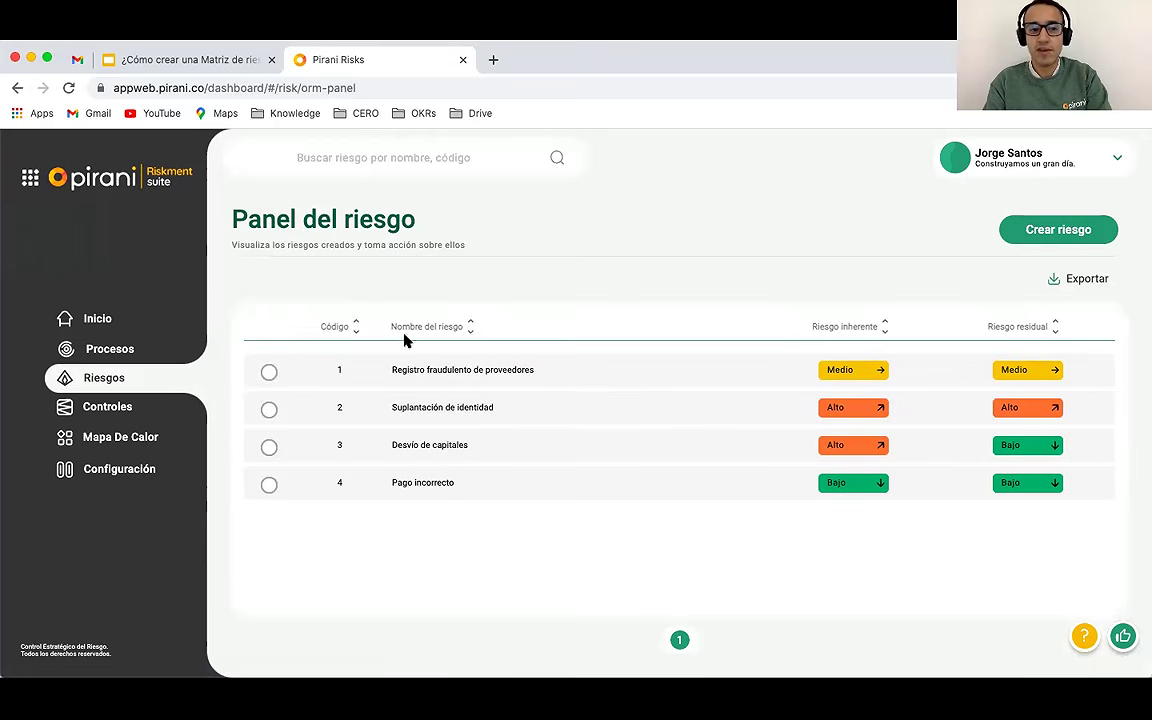
left_click(98, 446)
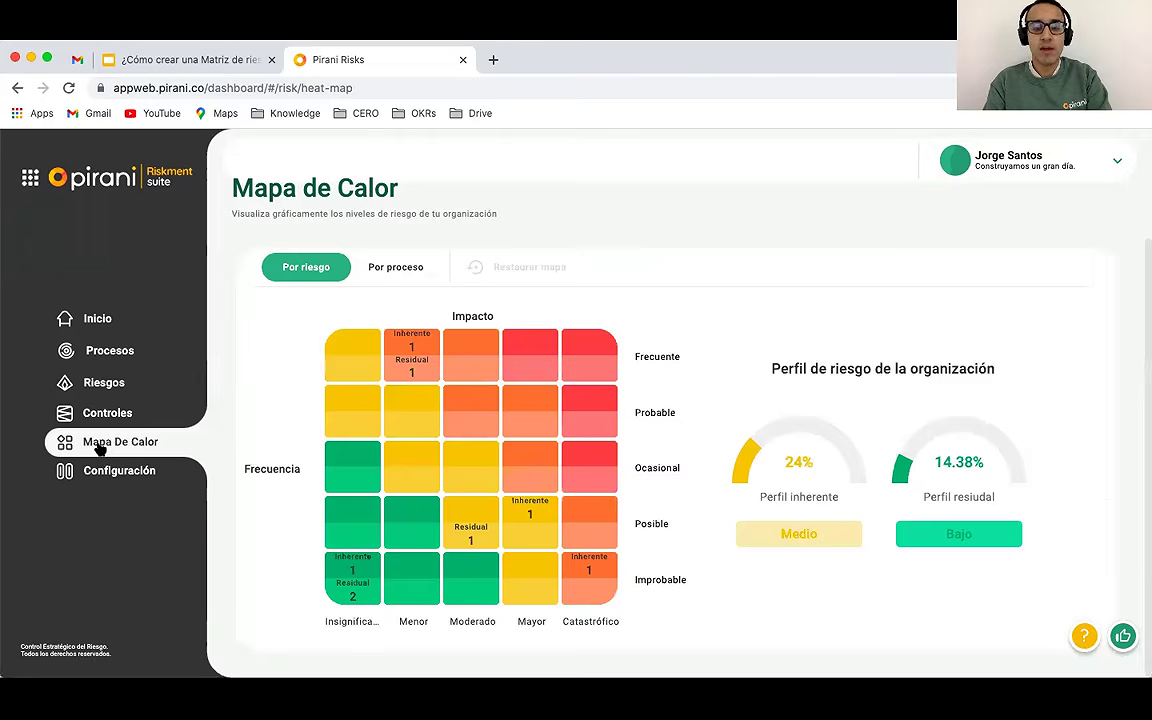